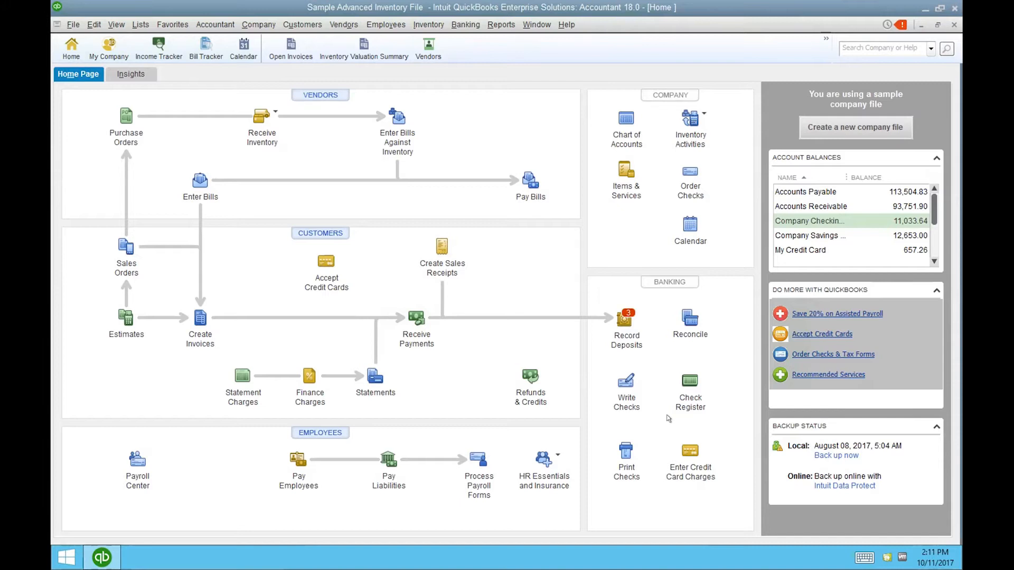
- Open Edit > Preferences and browse the Accounting, Bills, Calendar, Checking and Desktop View categories
left_click(93, 25)
left_click(125, 204)
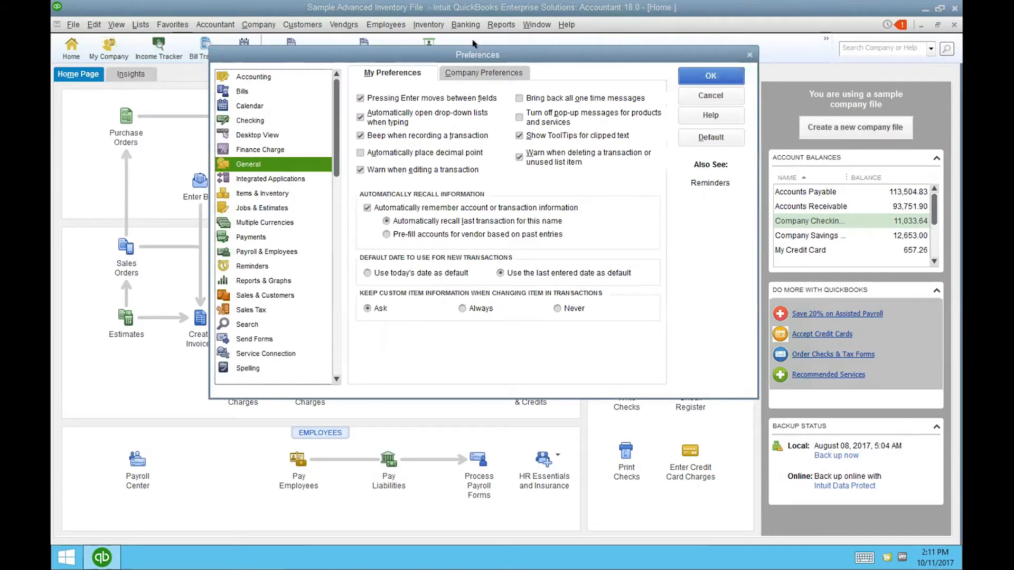
left_click(263, 76)
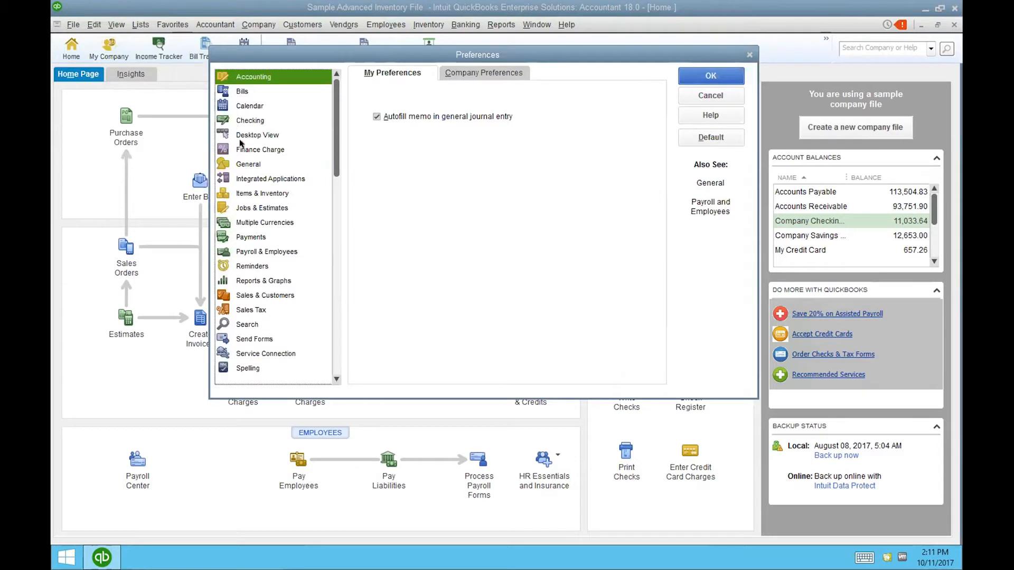
left_click(244, 91)
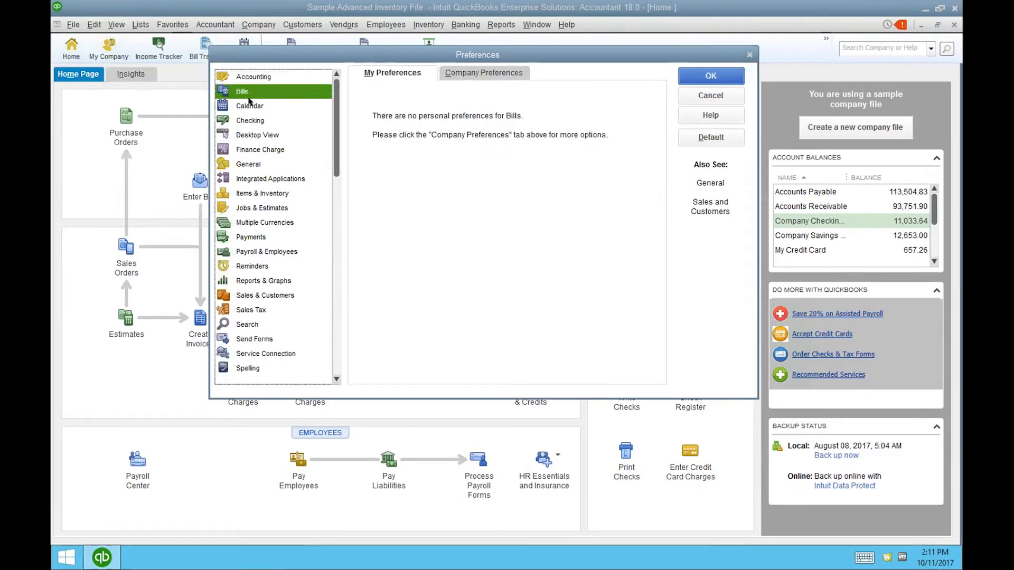
left_click(250, 104)
left_click(251, 121)
left_click(251, 134)
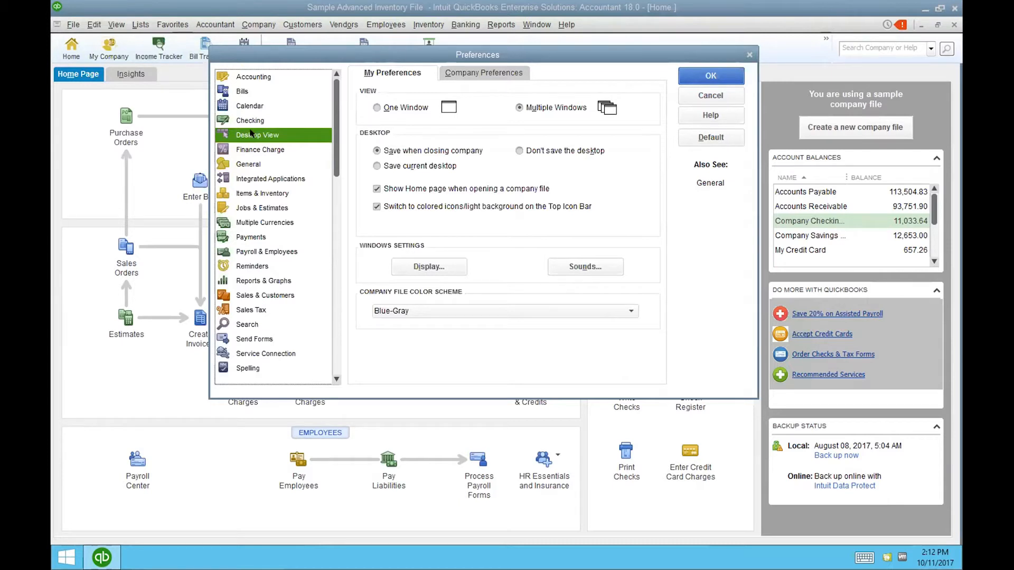
- View the company-wide Desktop View and the General preferences, ending on personal Accounting preferences
left_click(457, 74)
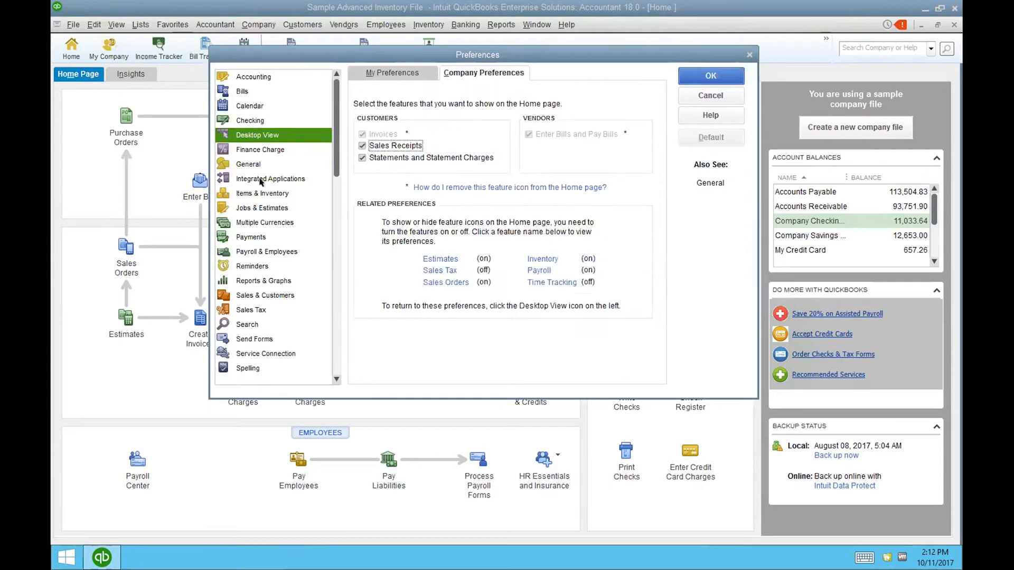
left_click(252, 159)
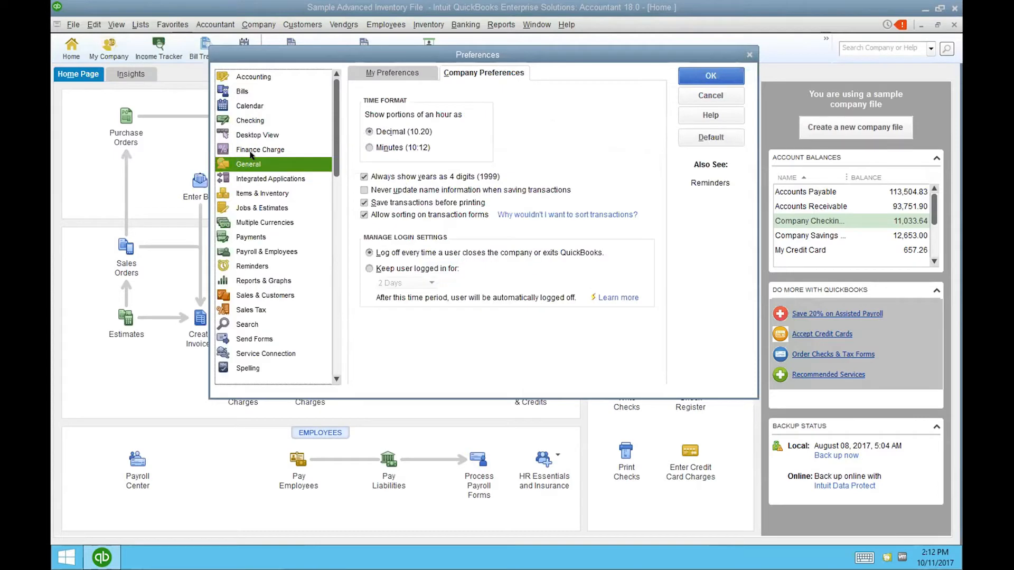
left_click(382, 73)
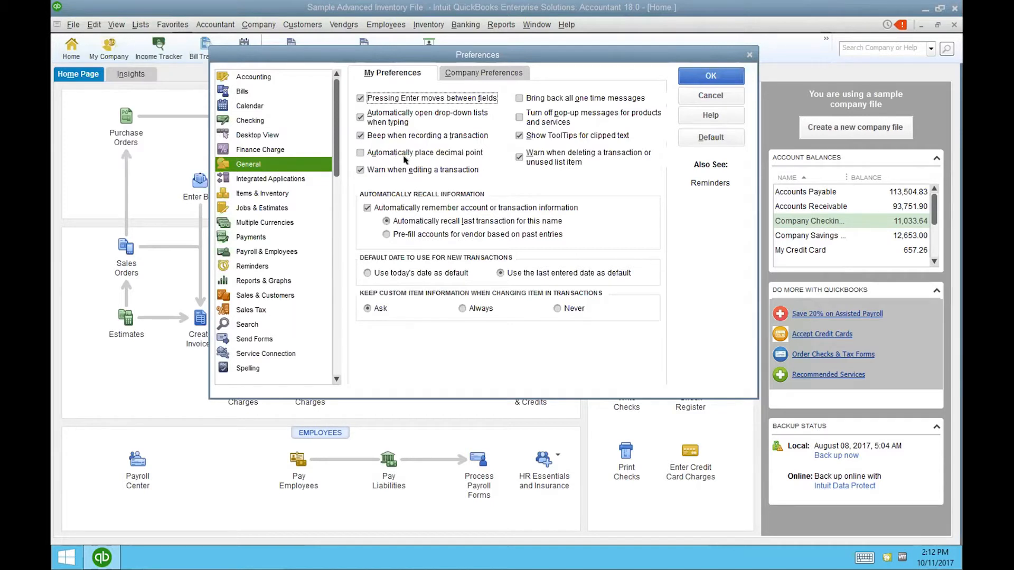
left_click(268, 72)
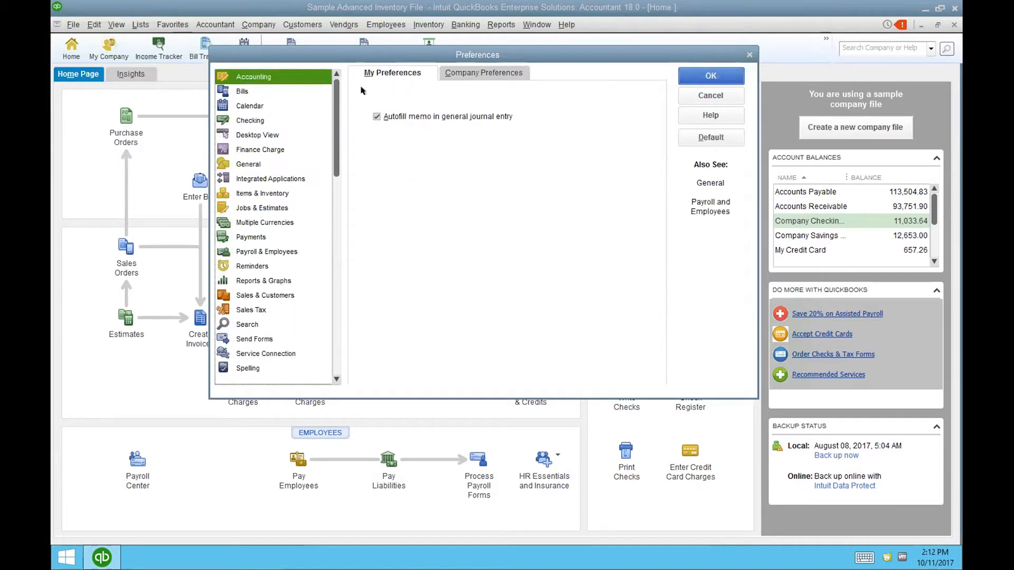
- Turn on 'Hide opening balance fields in Names and Items' in company Accounting preferences and save
left_click(453, 71)
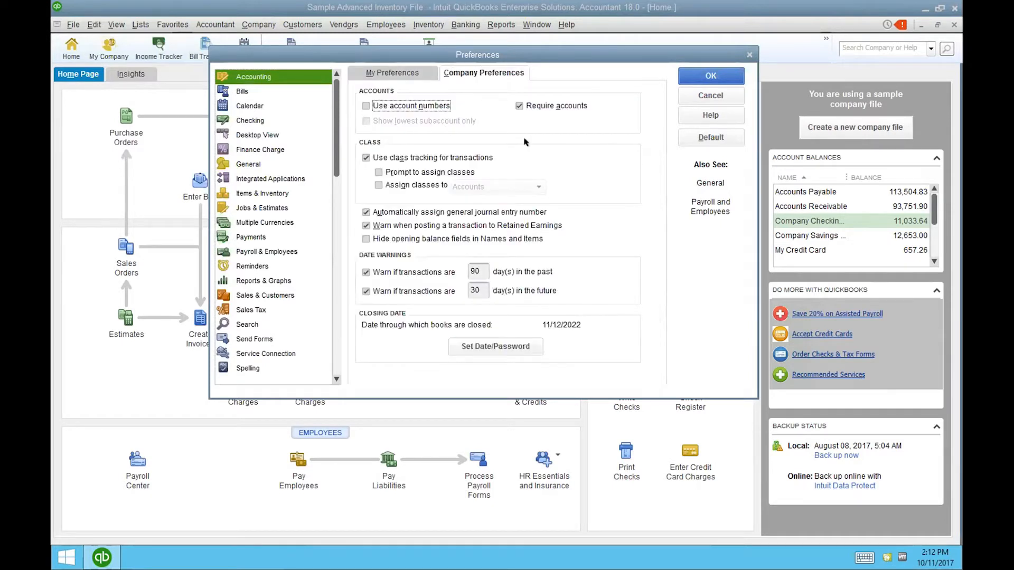
left_click(365, 238)
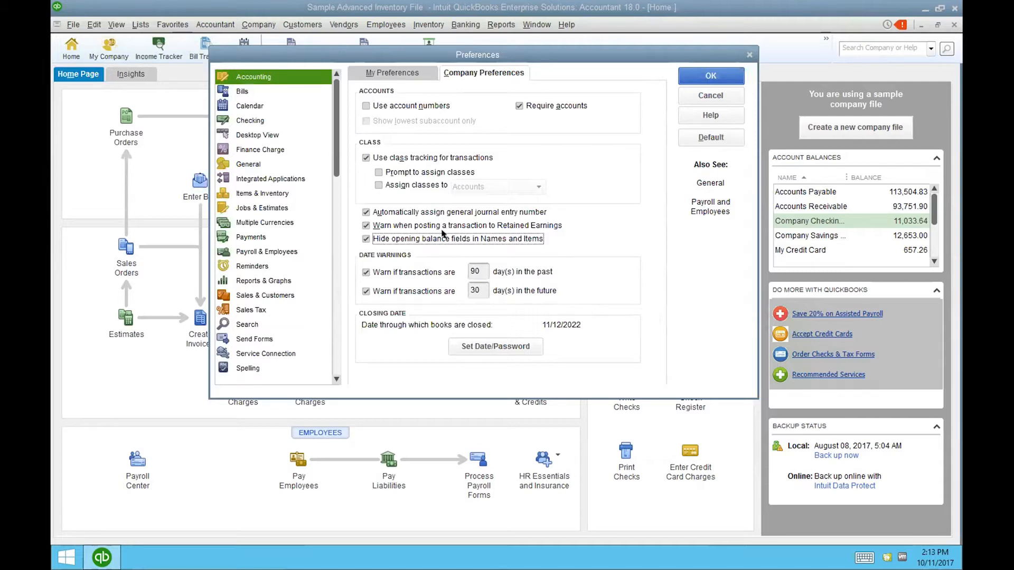
left_click(702, 70)
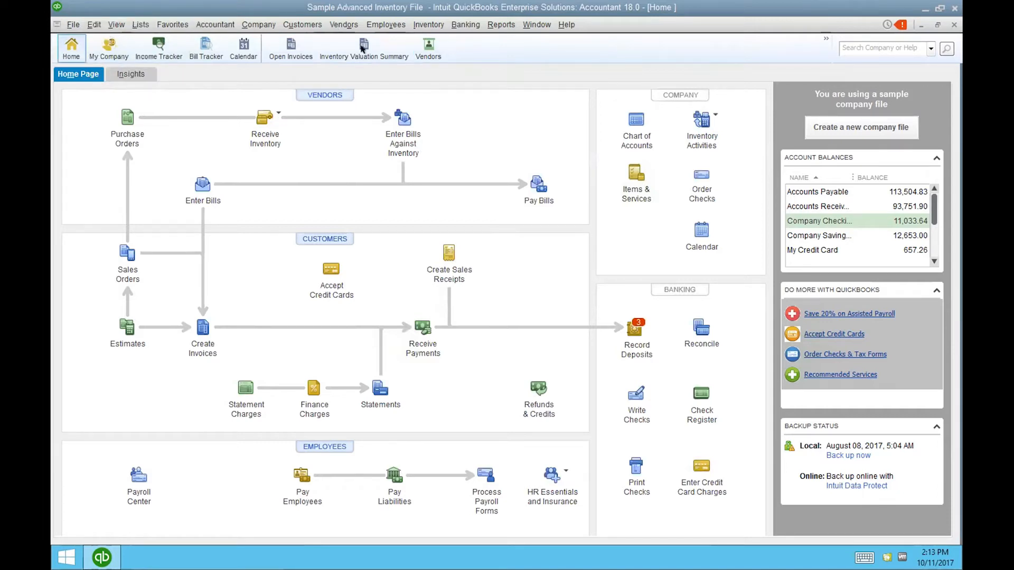
left_click(114, 25)
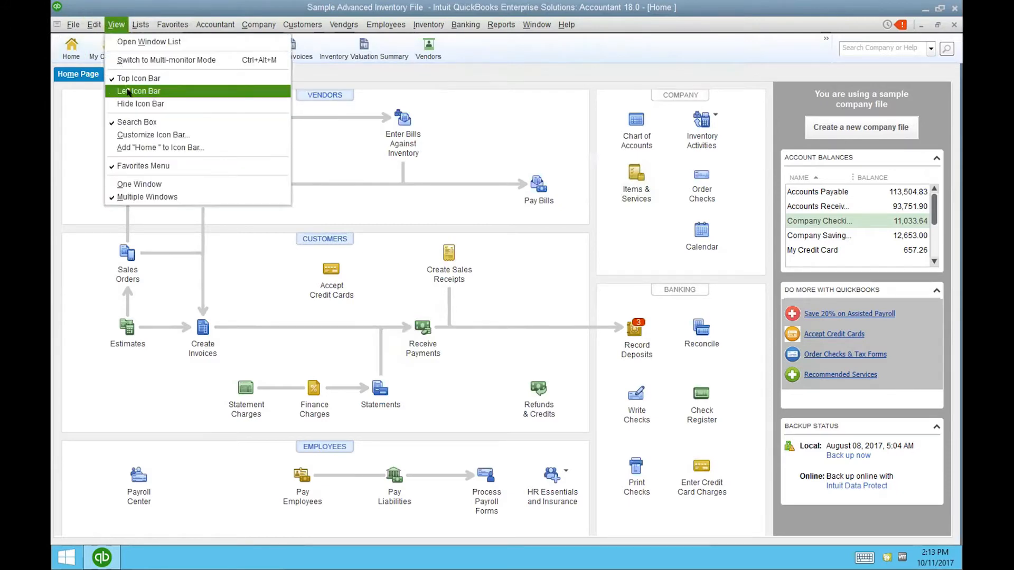
left_click(129, 103)
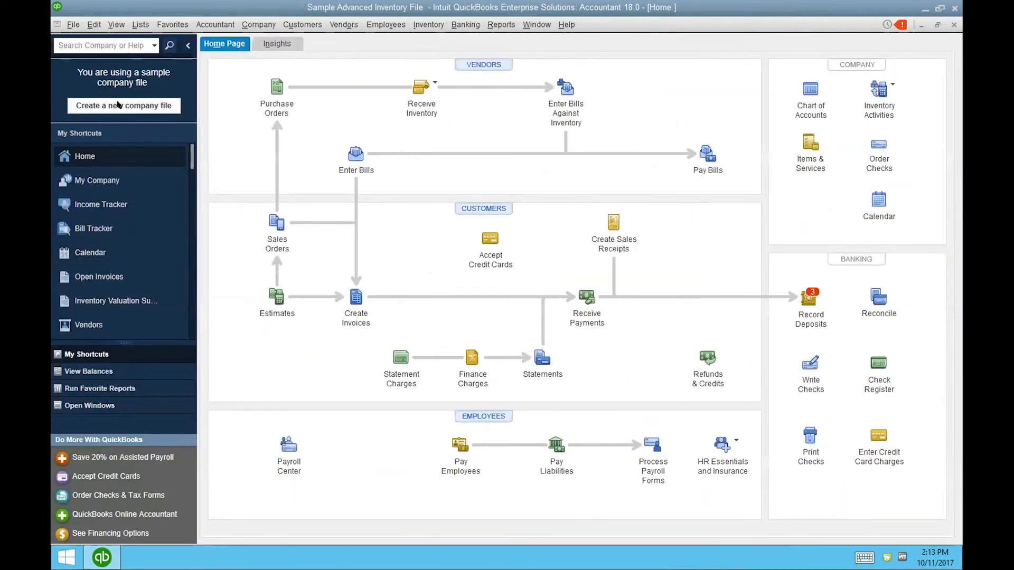
left_click(114, 25)
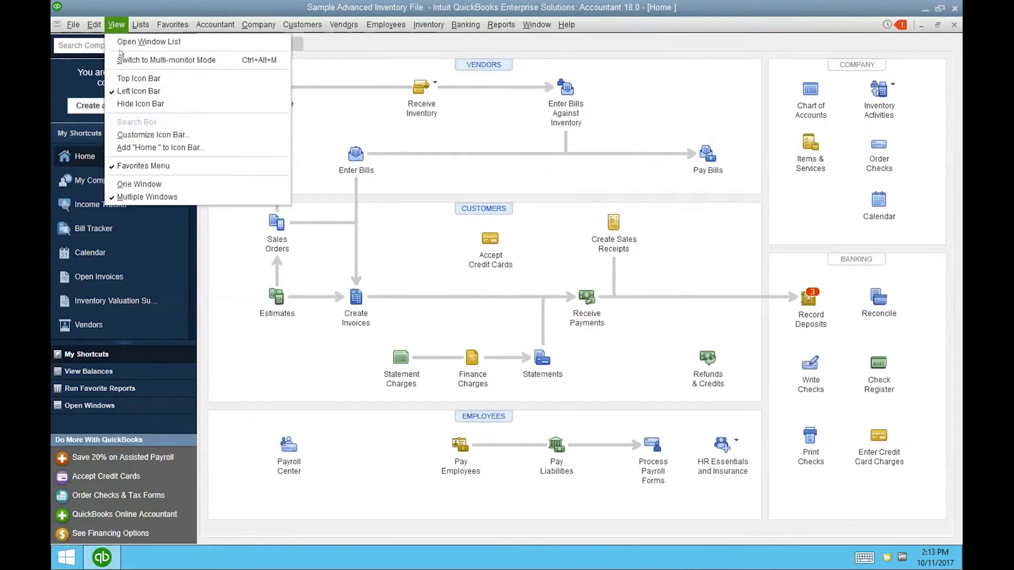
left_click(130, 76)
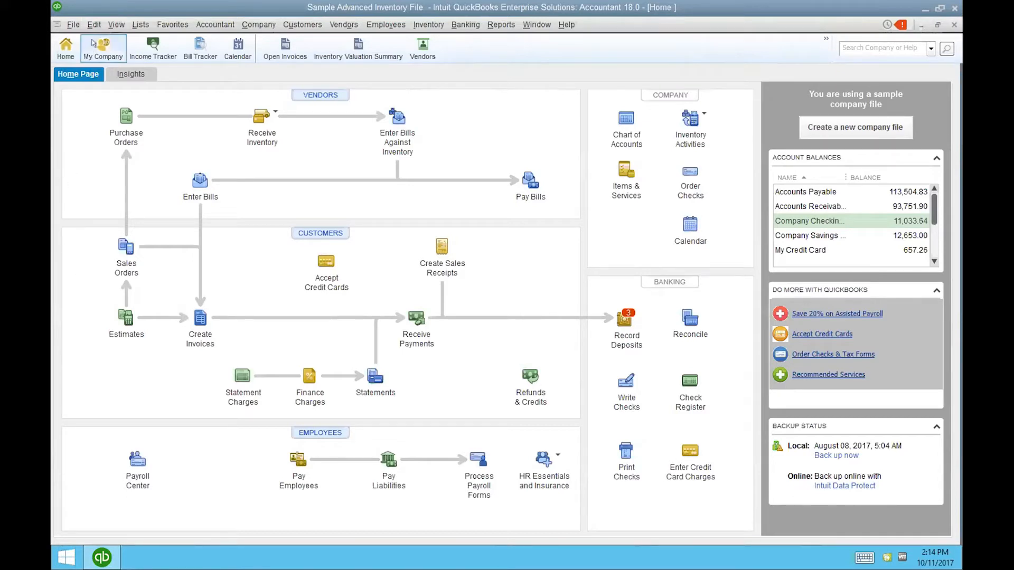
left_click(118, 23)
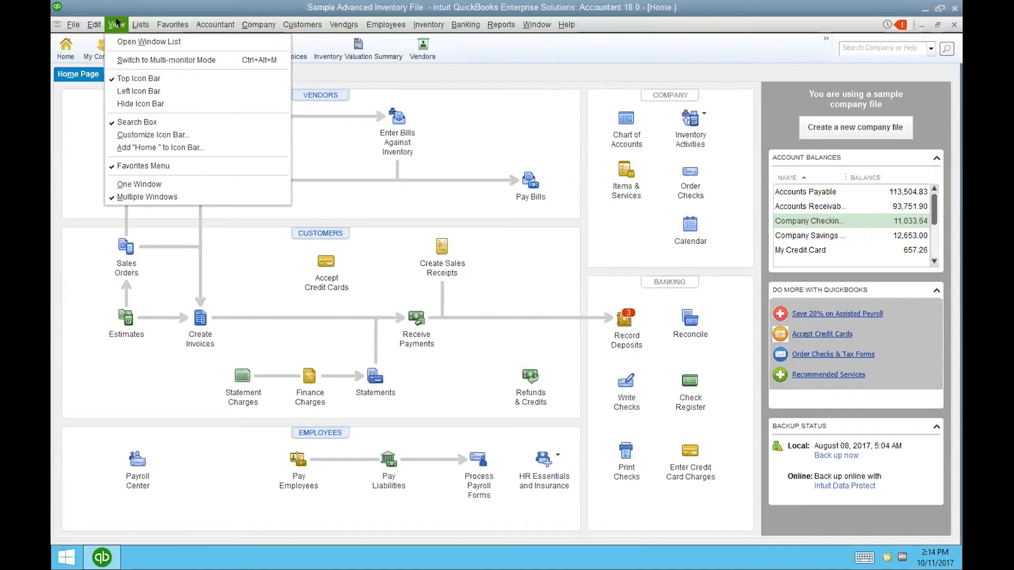
left_click(122, 58)
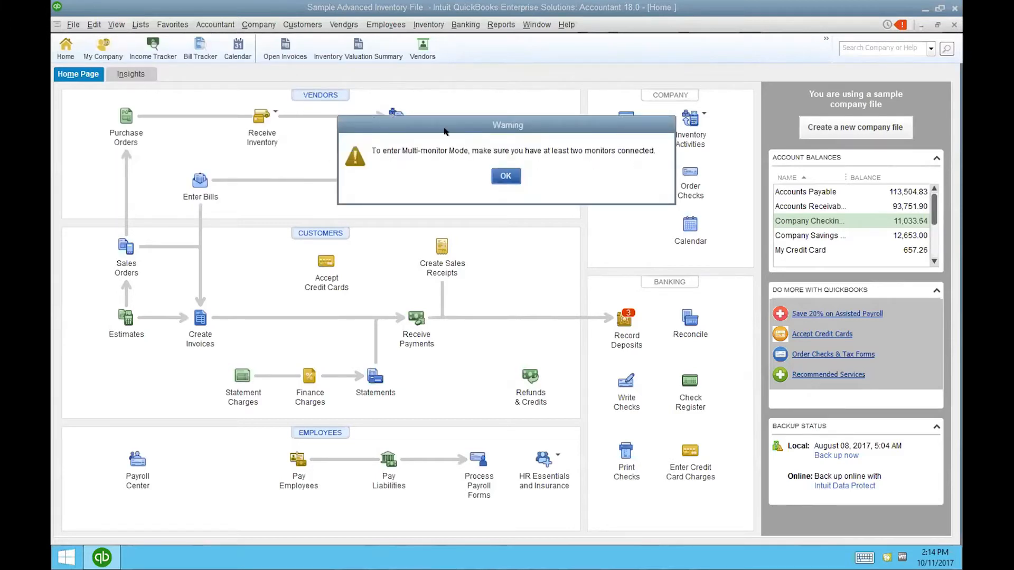
left_click(506, 175)
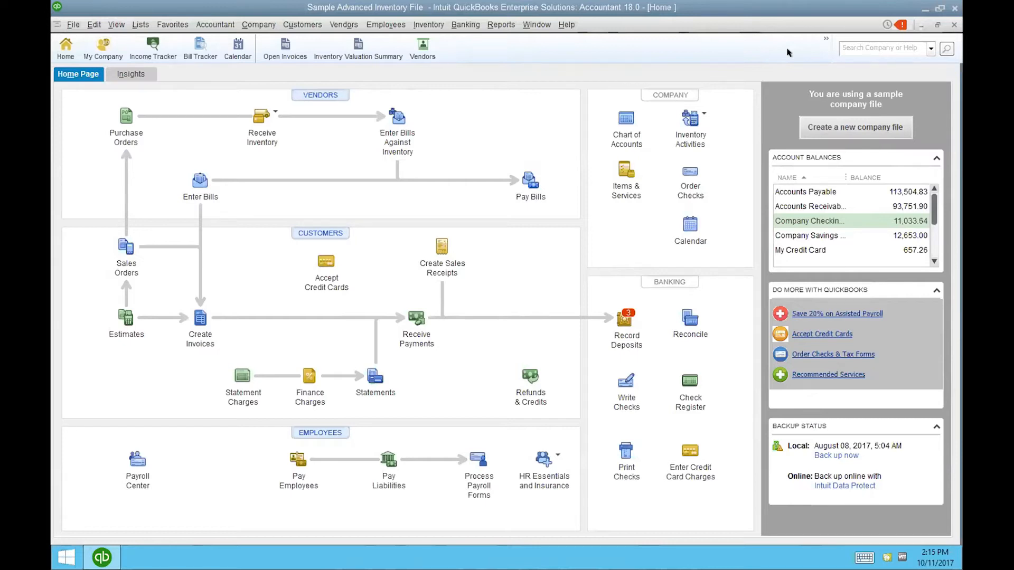
left_click(107, 23)
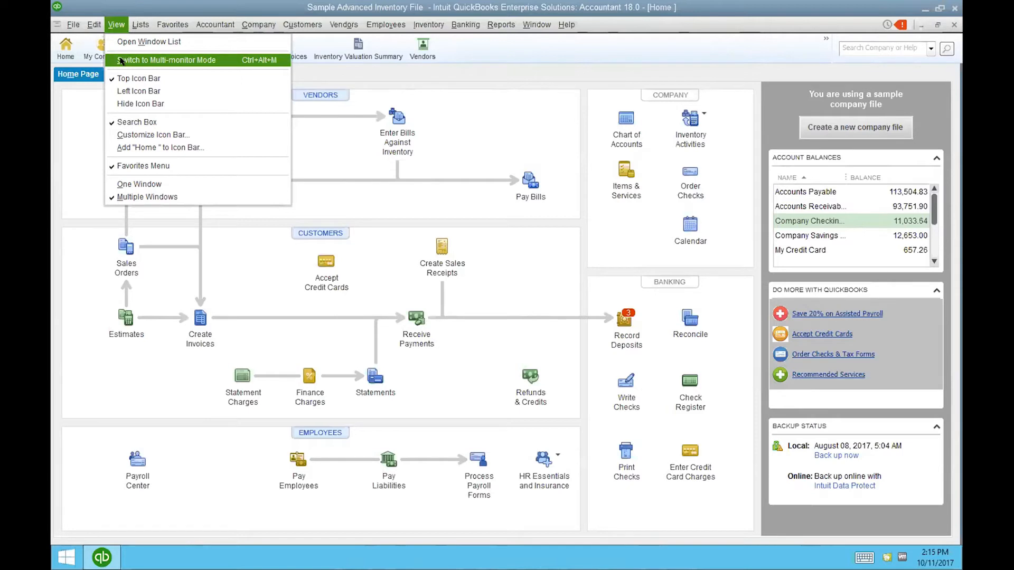
- Run Inventory Valuation Summary, then Open Invoices from the icon bar, and review the Window menu
left_click(521, 22)
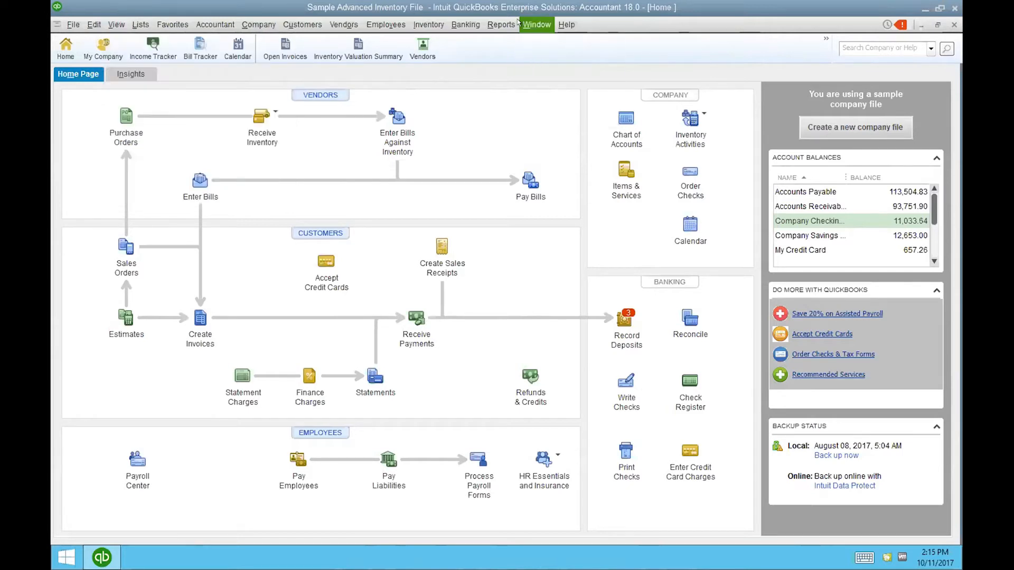
left_click(354, 47)
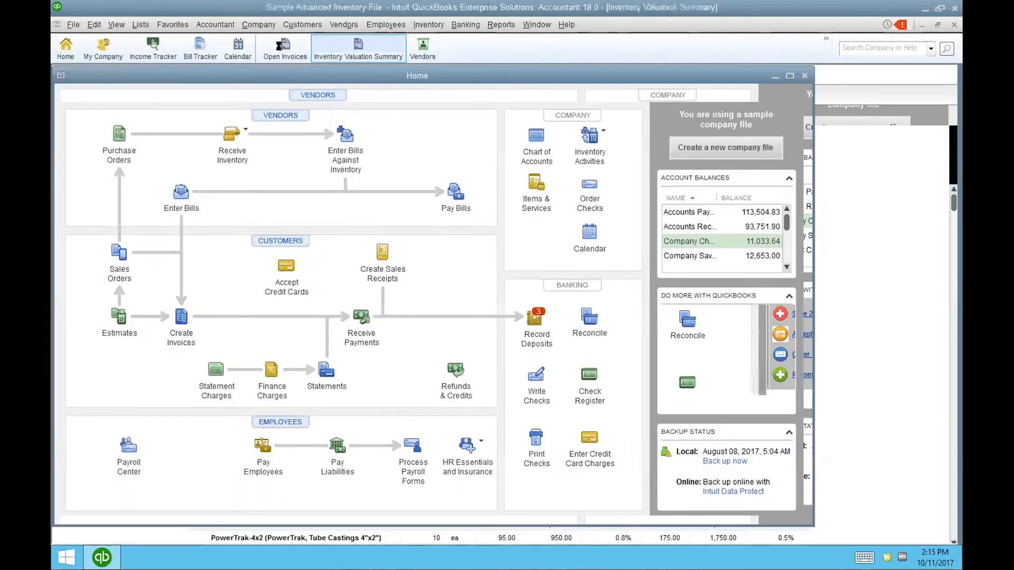
left_click(285, 47)
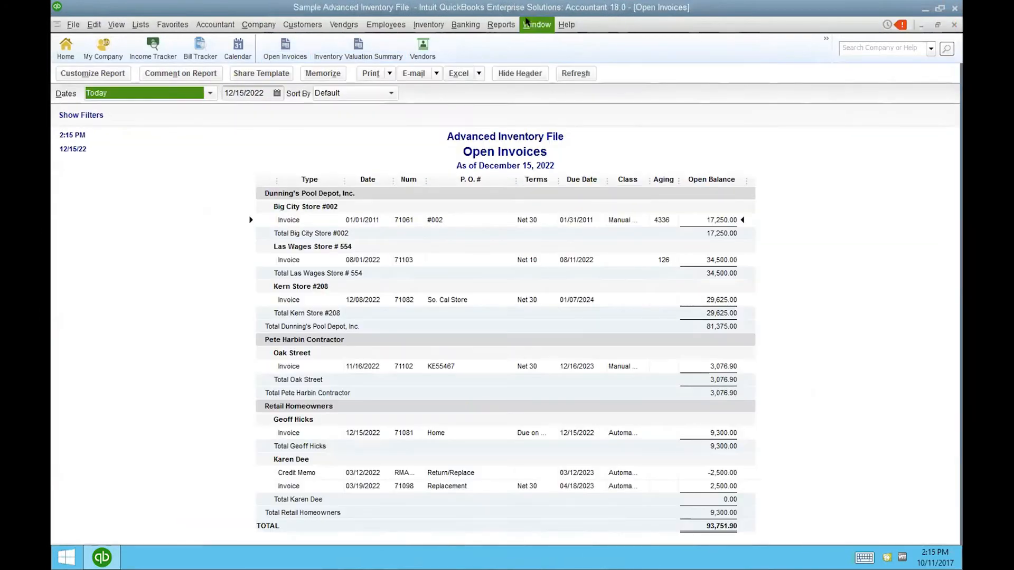
left_click(536, 25)
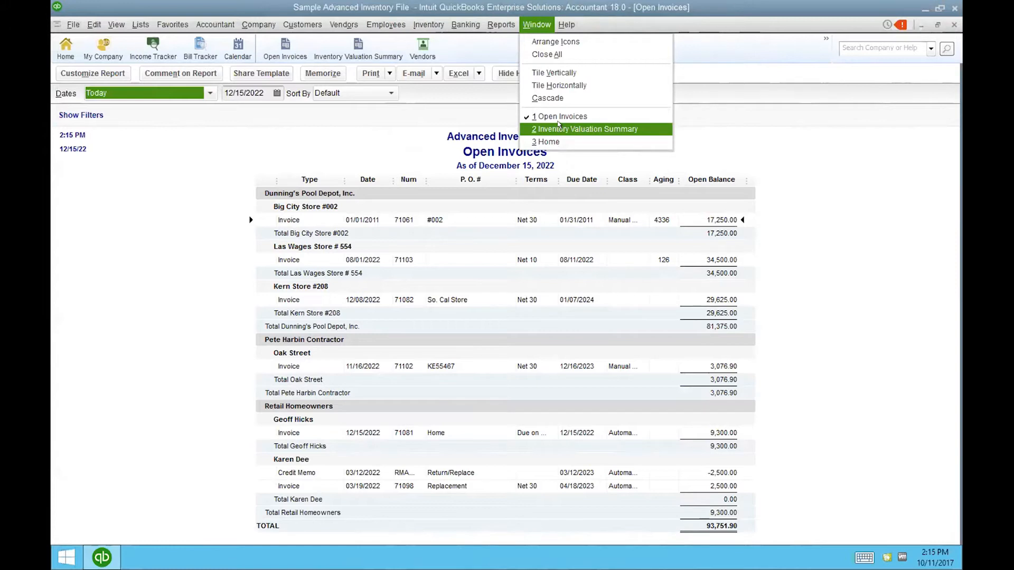
left_click(474, 92)
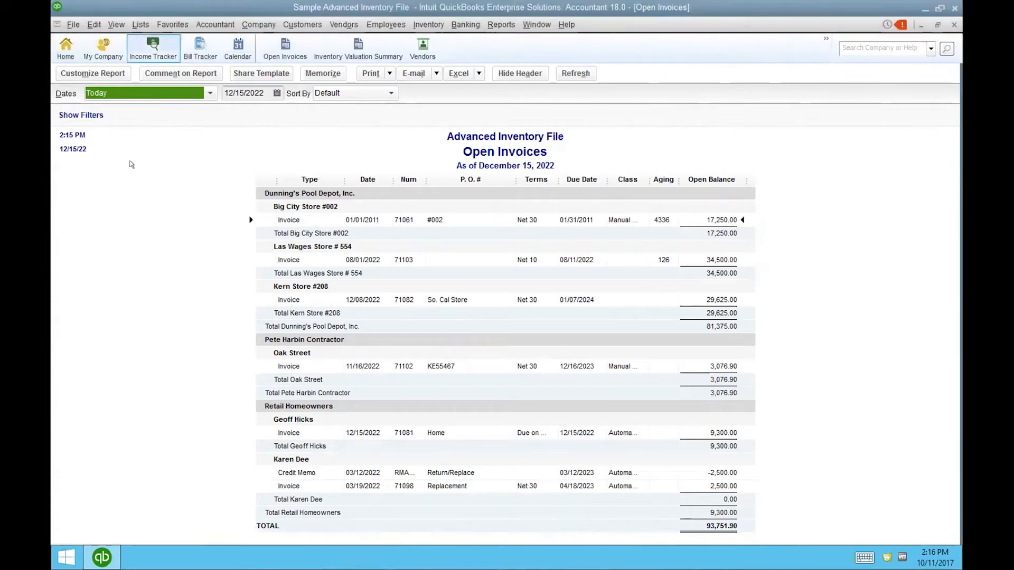
- Enable Print Past Due Stamp on the Intuit Product Invoice template, then reopen Open Invoices
left_click(140, 24)
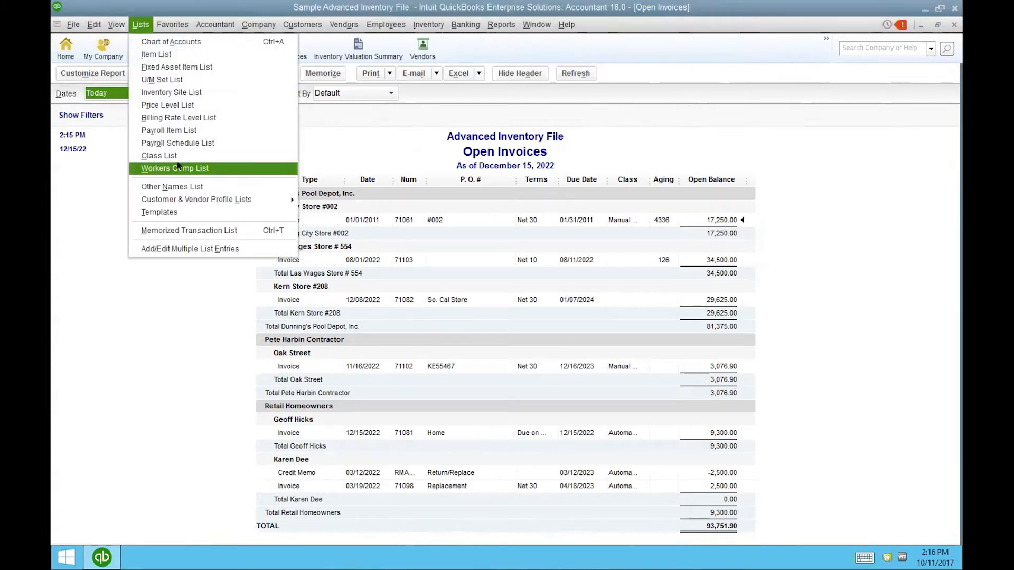
left_click(173, 212)
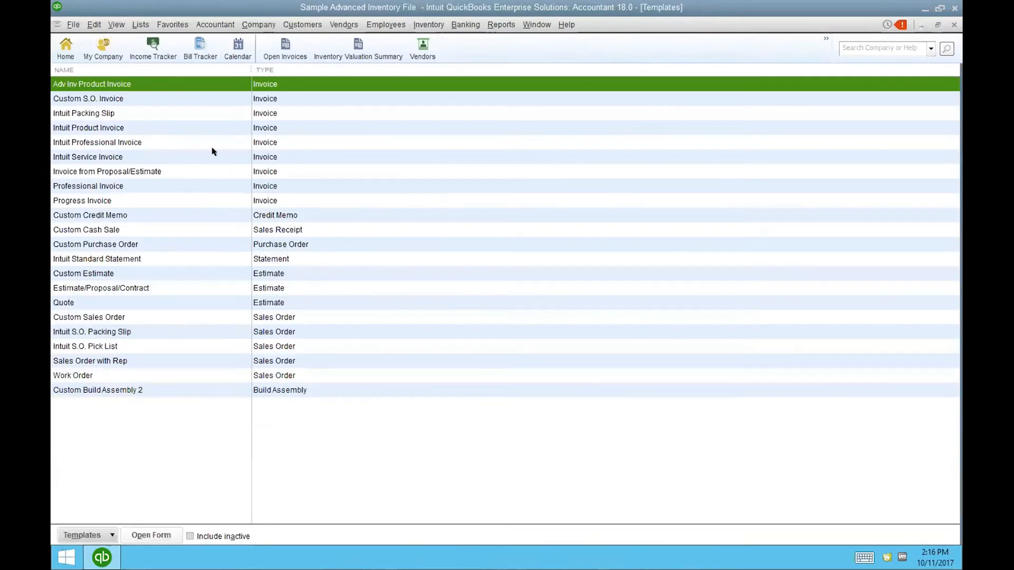
double_click(109, 129)
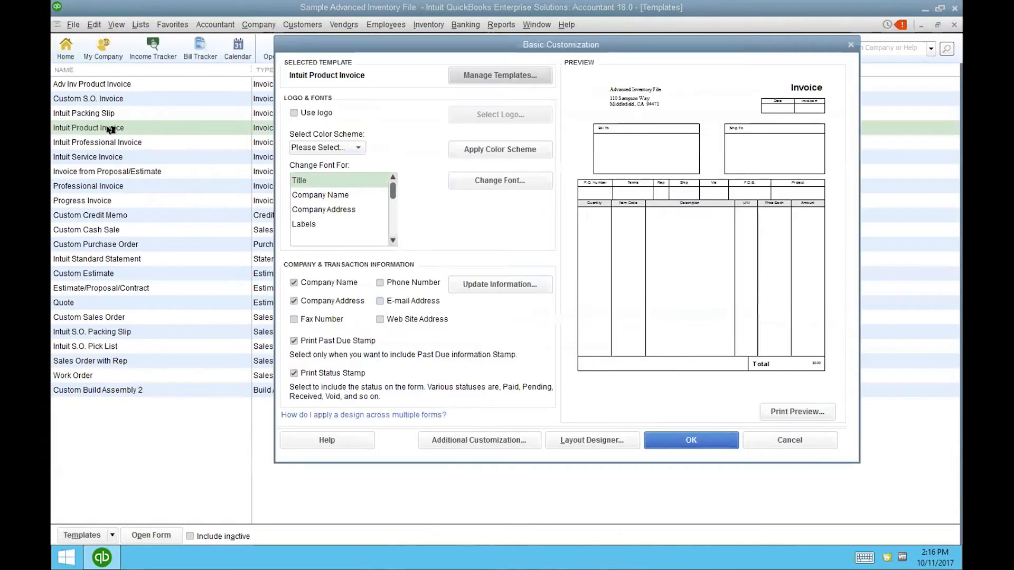
left_click(289, 337)
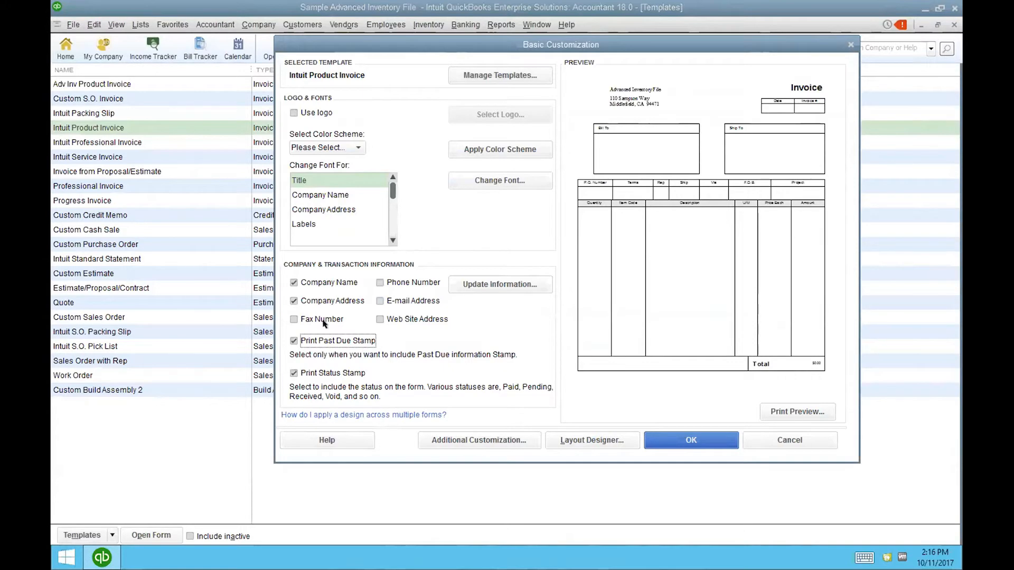
left_click(677, 438)
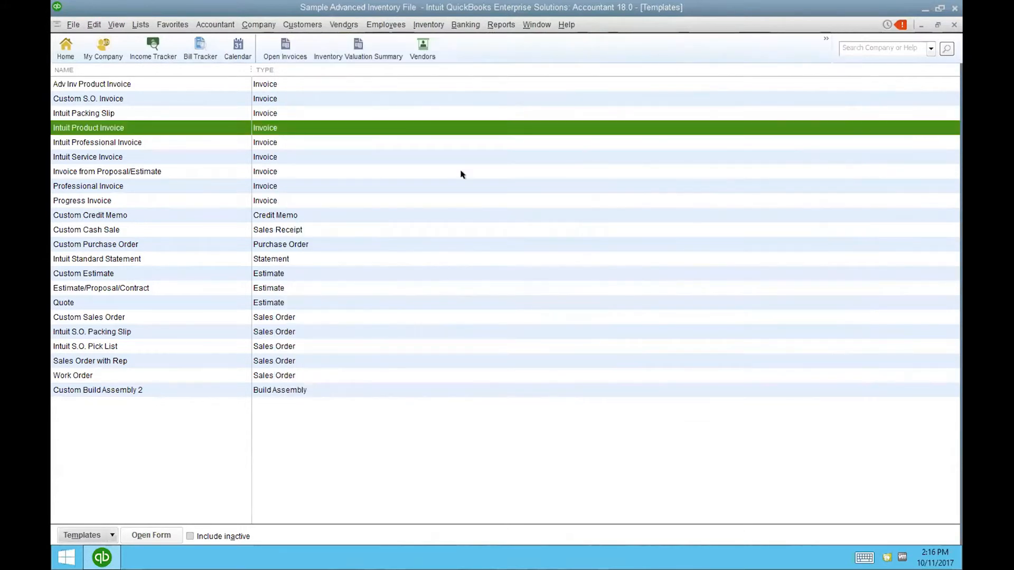
left_click(299, 46)
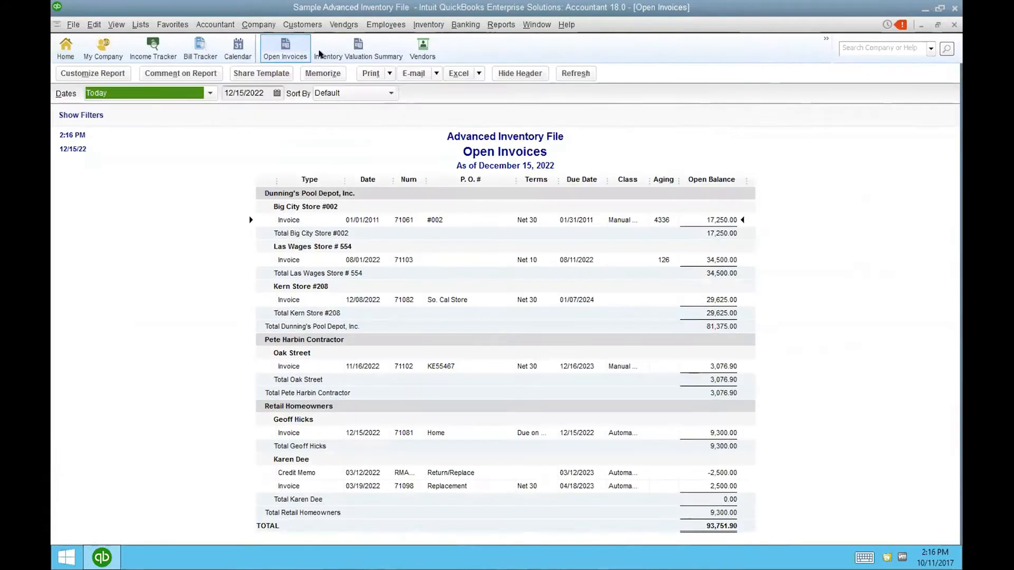
- Open the 17,250.00 invoice 71061 for Big City Store #002 from the report
double_click(532, 220)
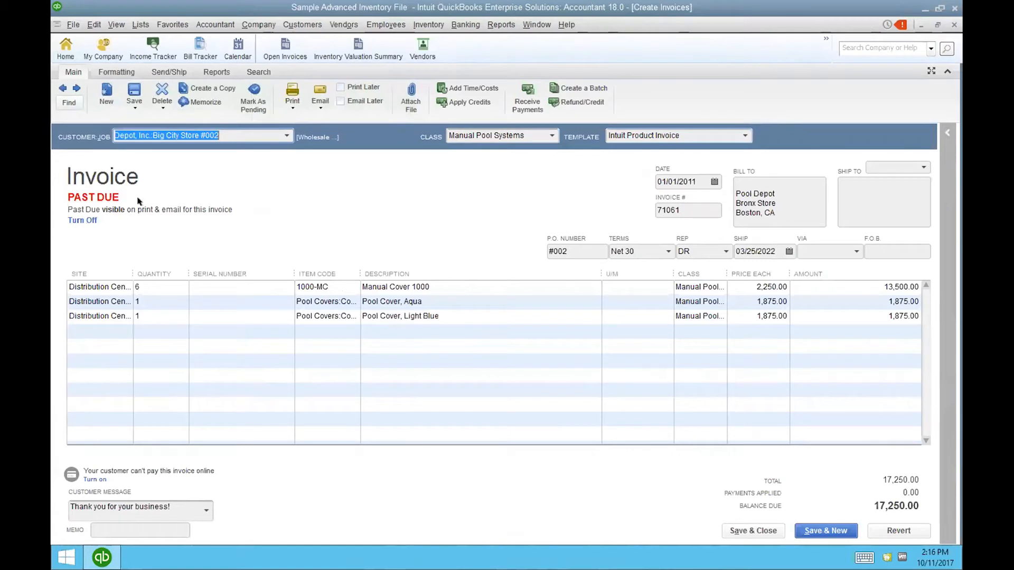
- Turn invoice 71061's Past Due stamp off and back on, acknowledging each notice
left_click(85, 220)
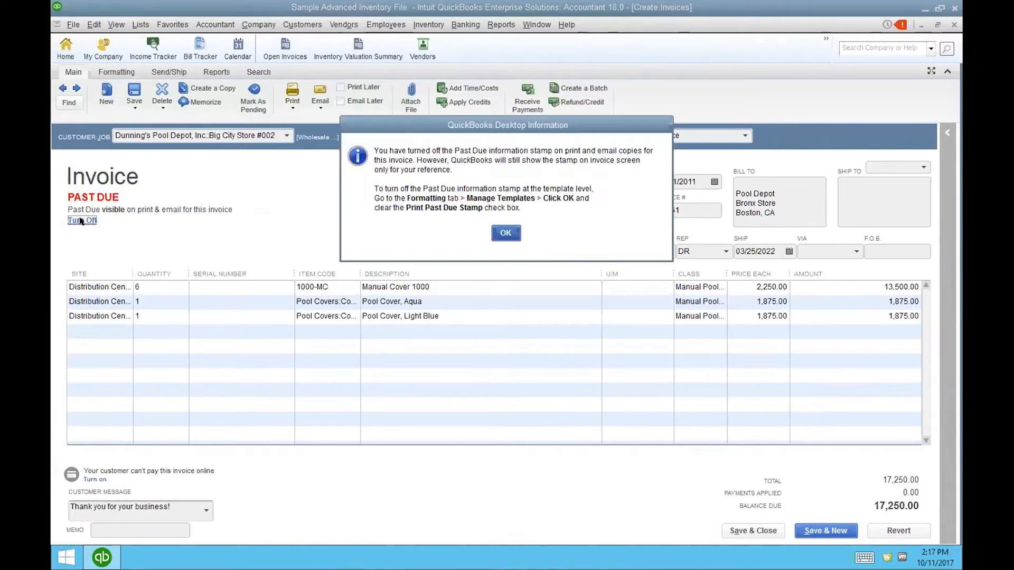
left_click(505, 232)
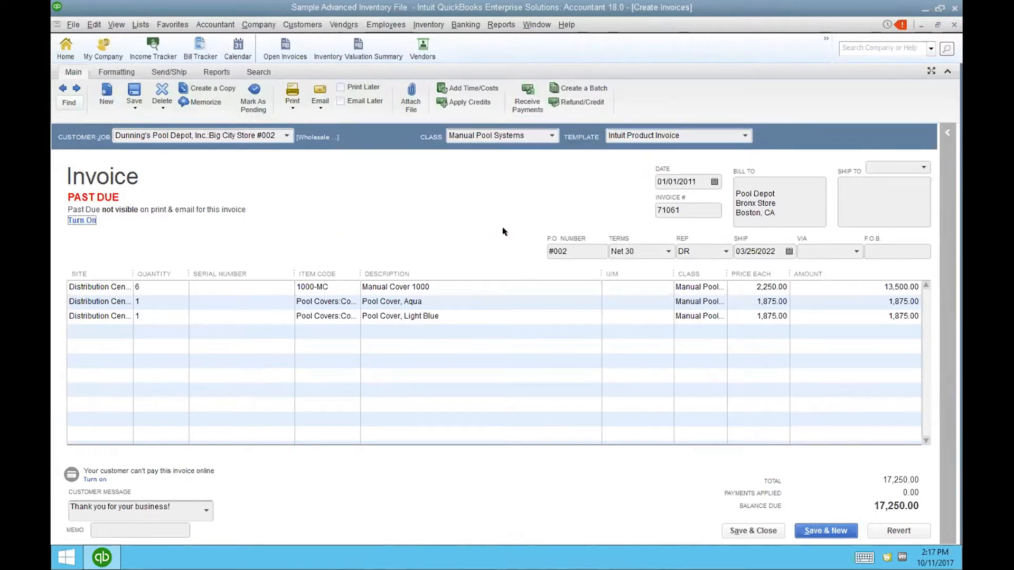
left_click(82, 220)
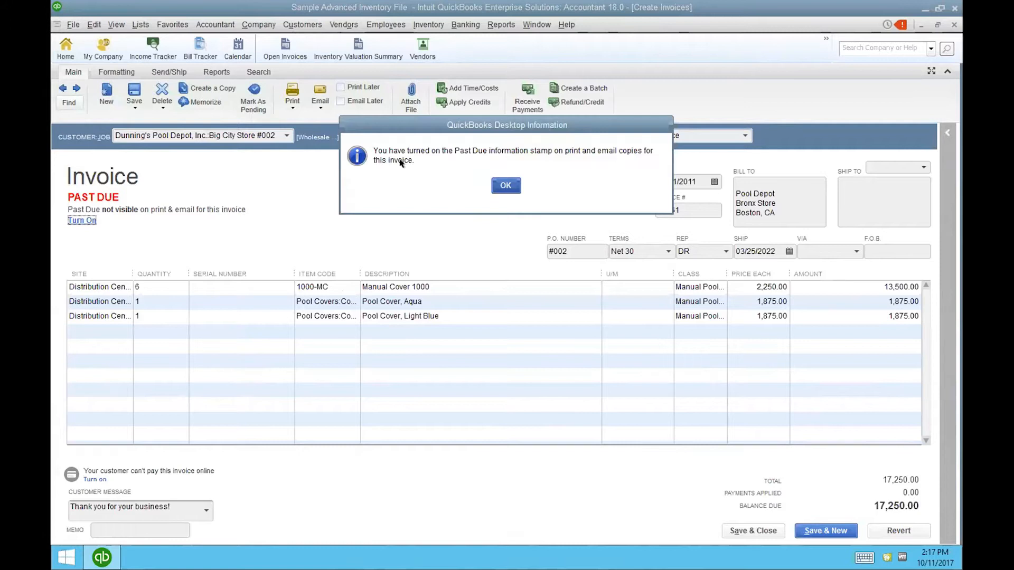
left_click(510, 183)
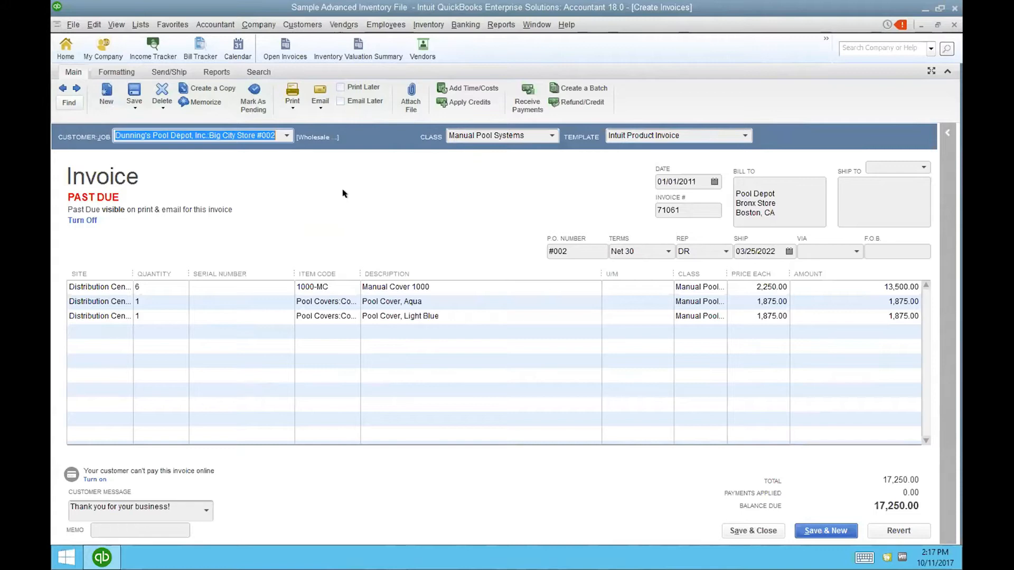
- Close the Create Invoices window with Esc and return to the Home page
key("Escape")
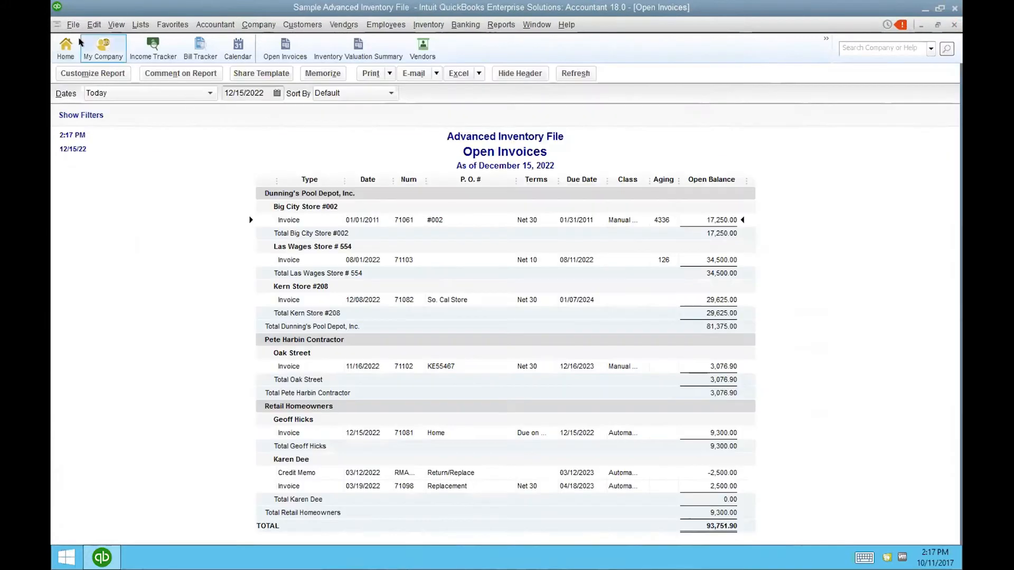
left_click(67, 47)
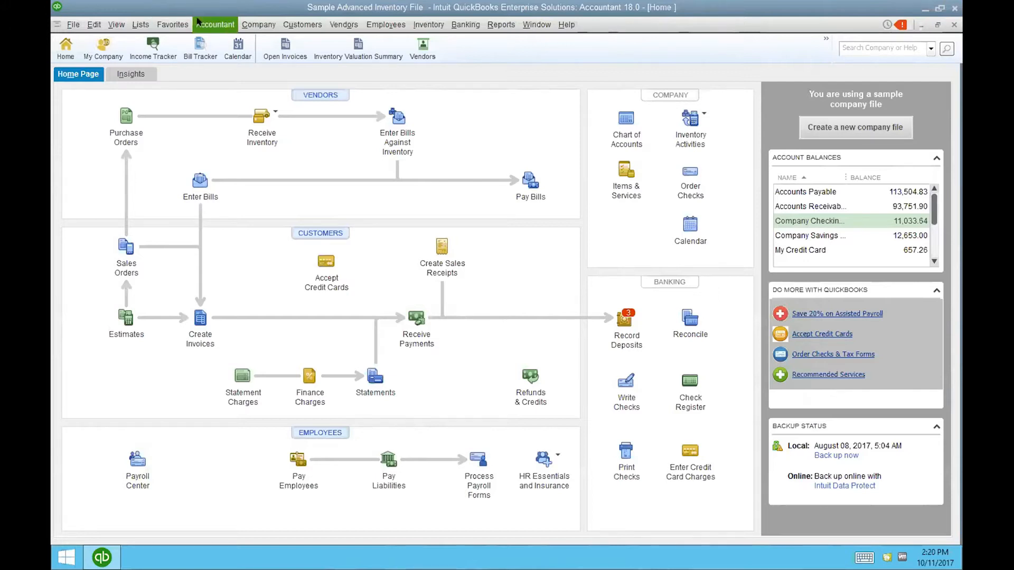
- Launch Merge Vendors from Accountant > Client Data Review
left_click(194, 23)
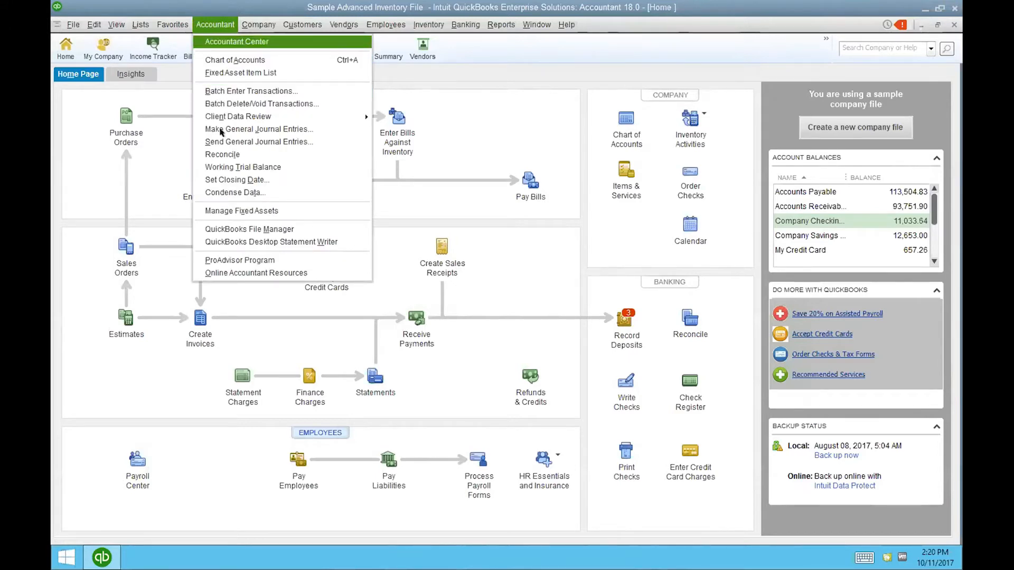
mouse_move(259, 27)
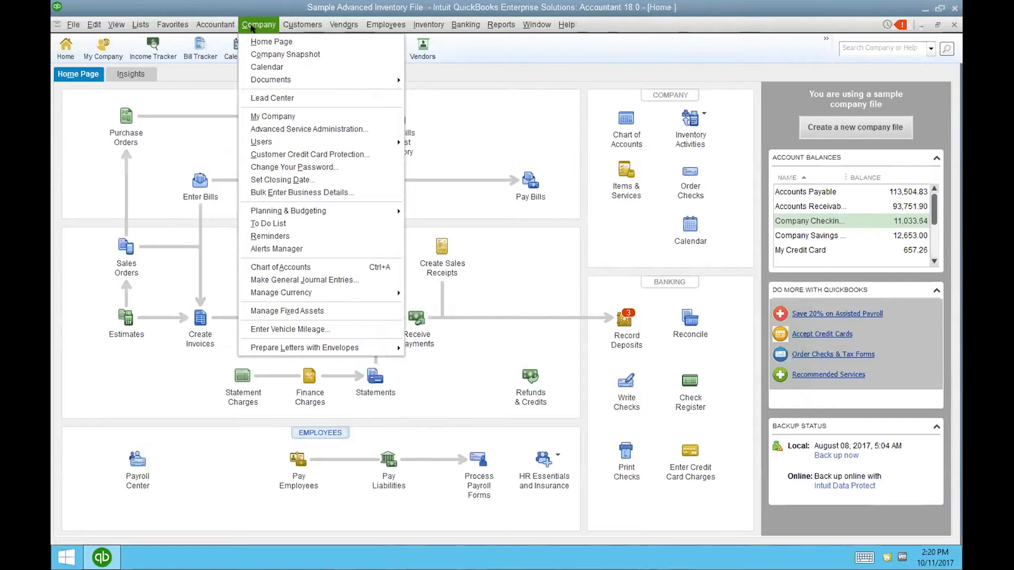
mouse_move(214, 22)
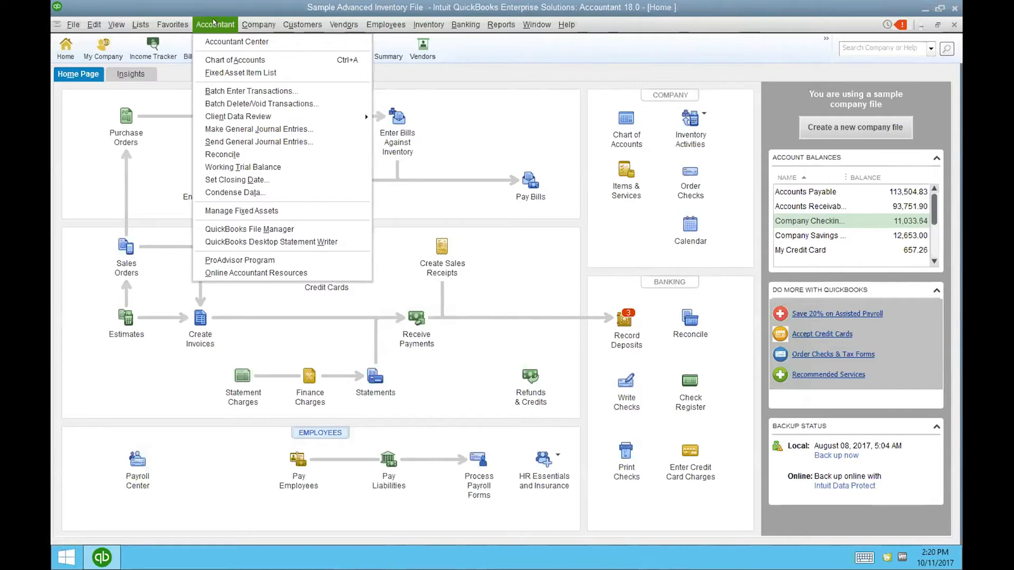
mouse_move(252, 114)
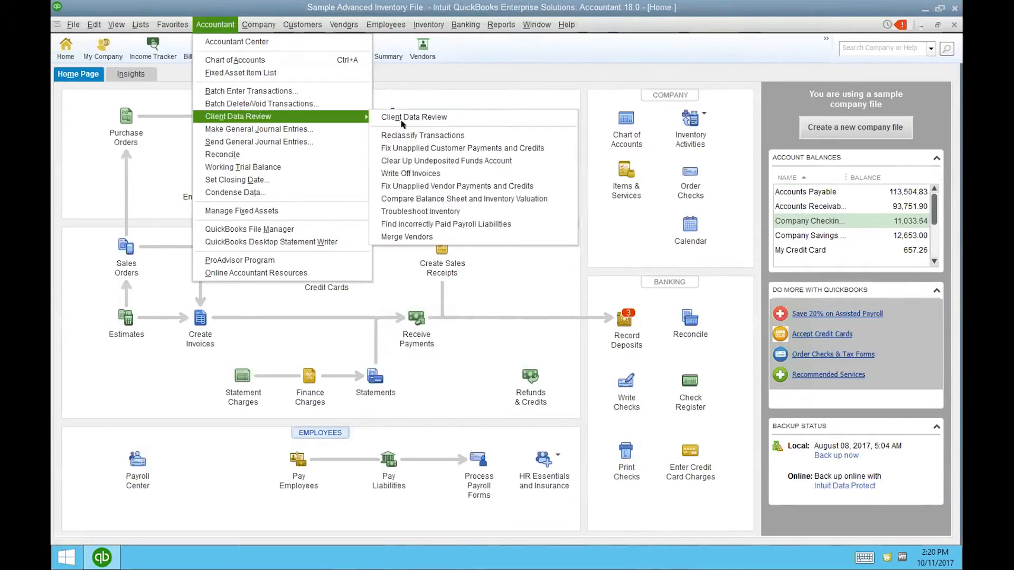
left_click(417, 235)
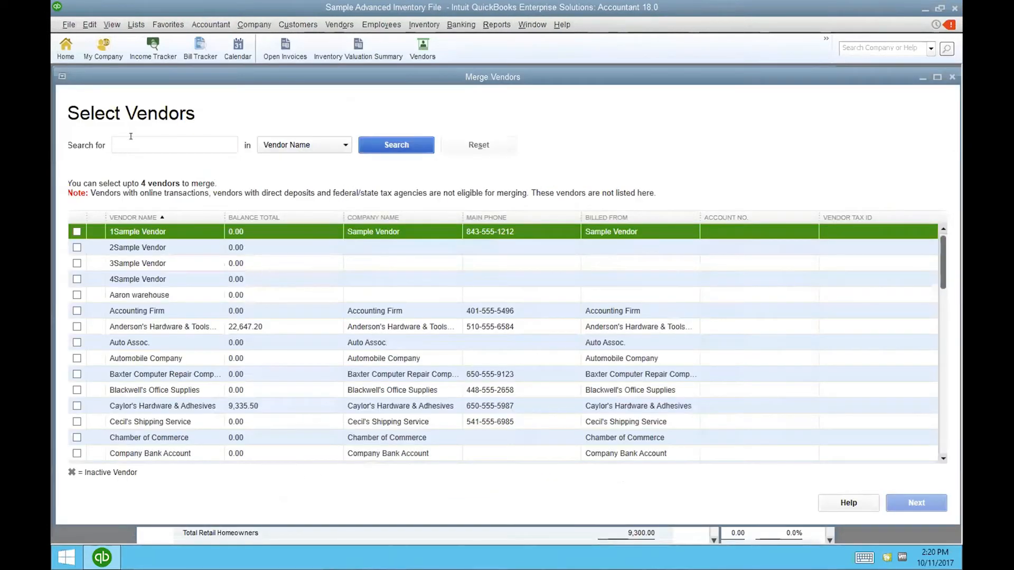
- Check 1Sample, 2Sample, 3Sample and 4Sample Vendor, then continue to the master vendor step
left_click(75, 247)
left_click(71, 231)
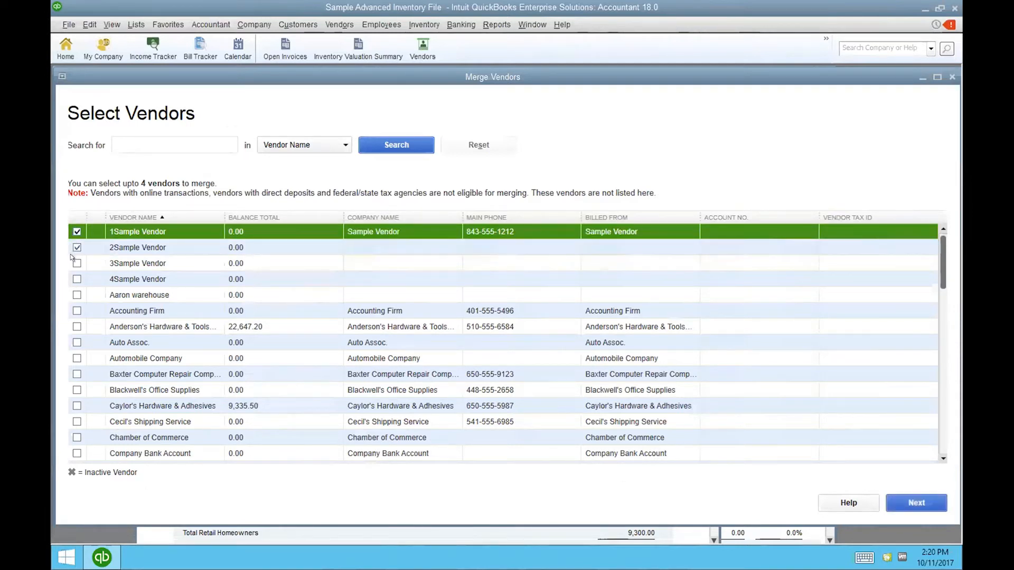
left_click(72, 263)
left_click(72, 278)
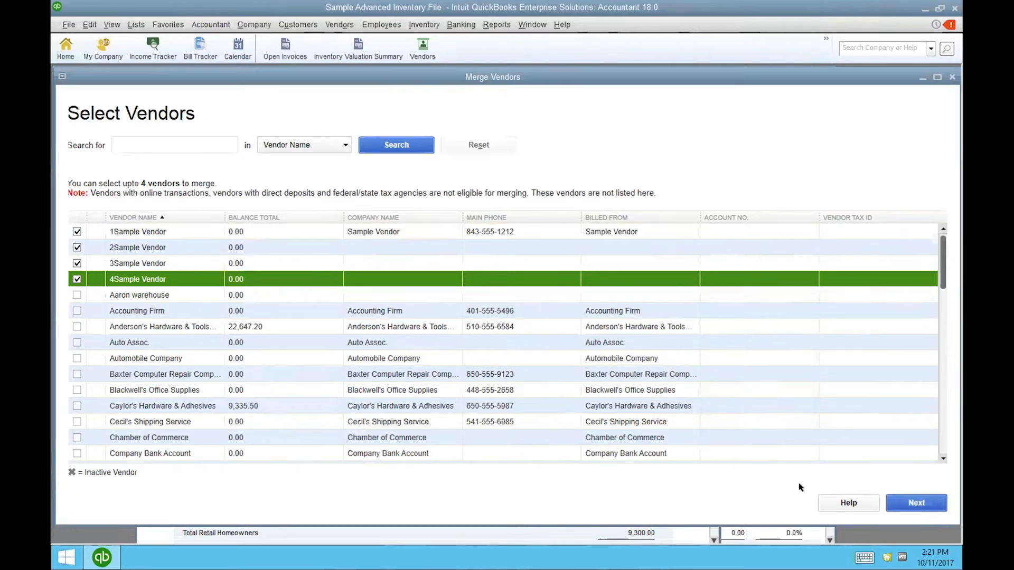
left_click(898, 507)
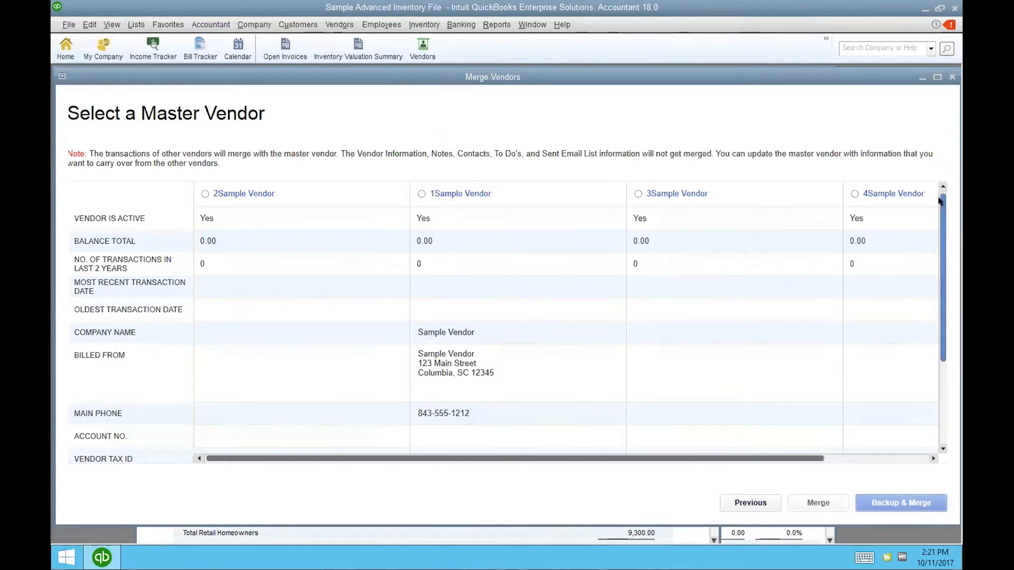
- Try copying the last vendor's email address into the empty Main Email cell
scroll(938, 272, "down", 3)
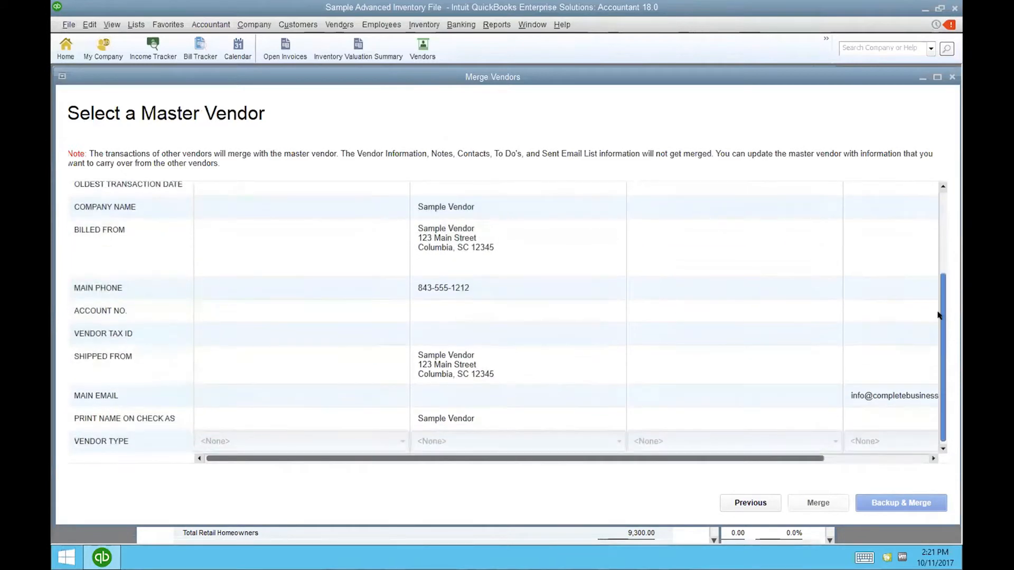
left_click(845, 391)
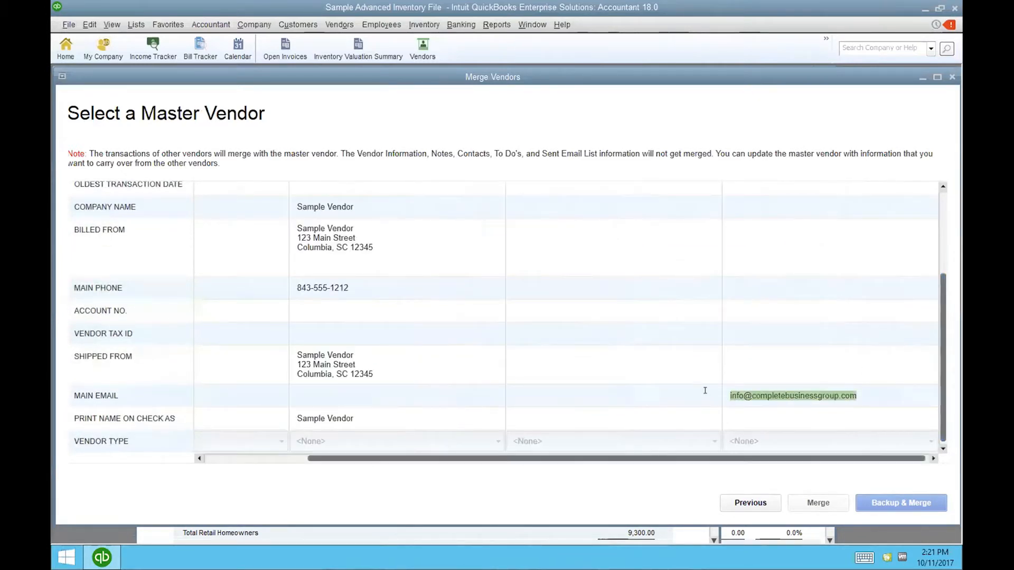
key("super+c")
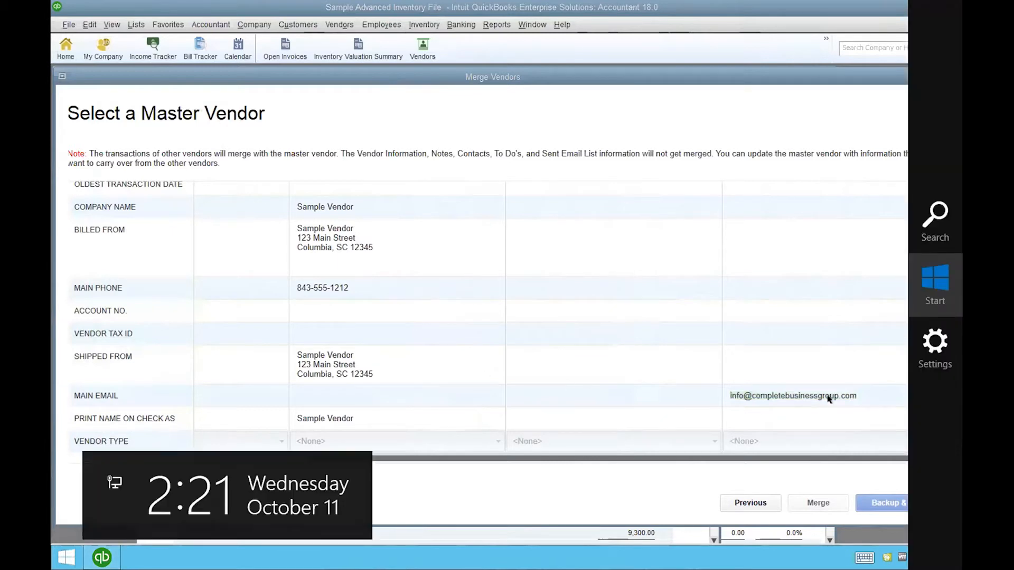
left_click(856, 394)
left_click_drag(856, 394, 718, 395)
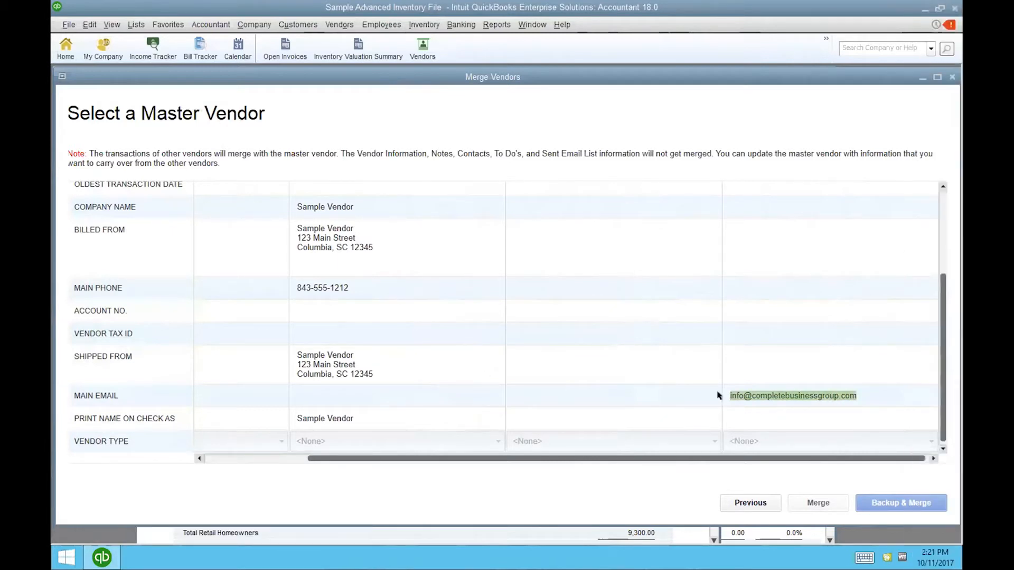
left_click(371, 393)
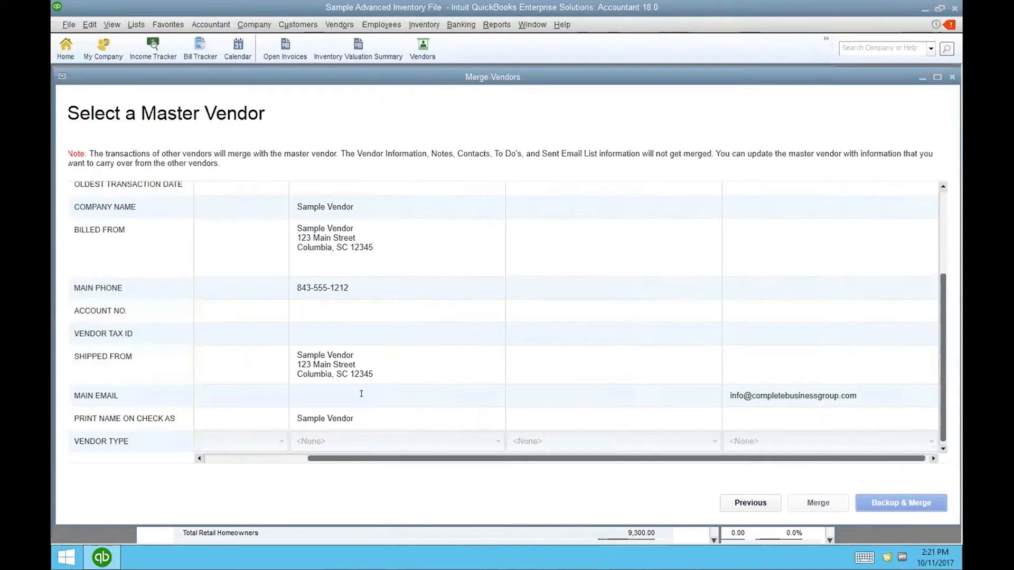
key("alt+v")
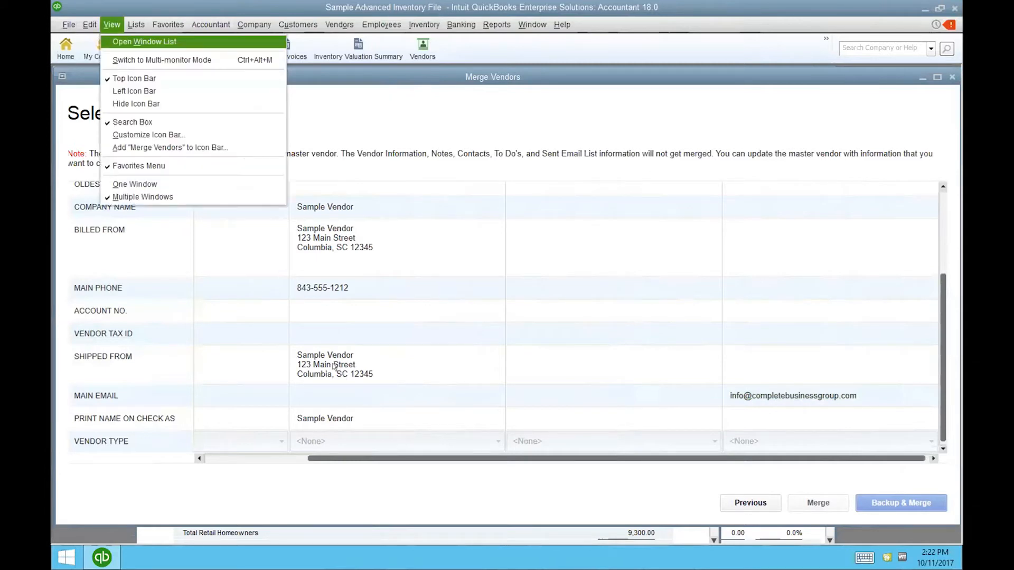
key("Escape")
right_click(334, 386)
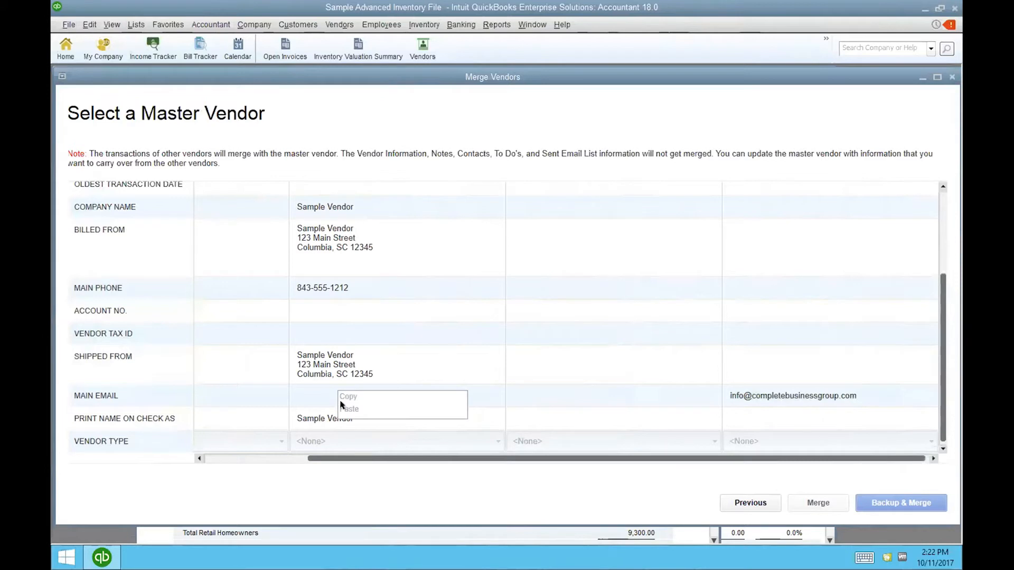
left_click(319, 394)
- Reselect the email address and retry copying, then go back to the vendor selection list
double_click(787, 391)
left_click(786, 390)
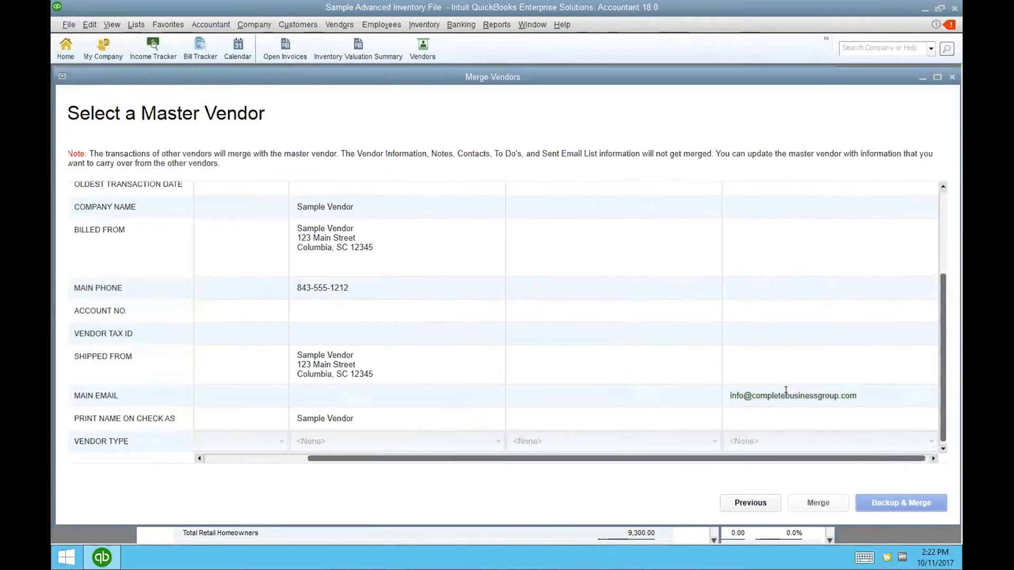
right_click(869, 397)
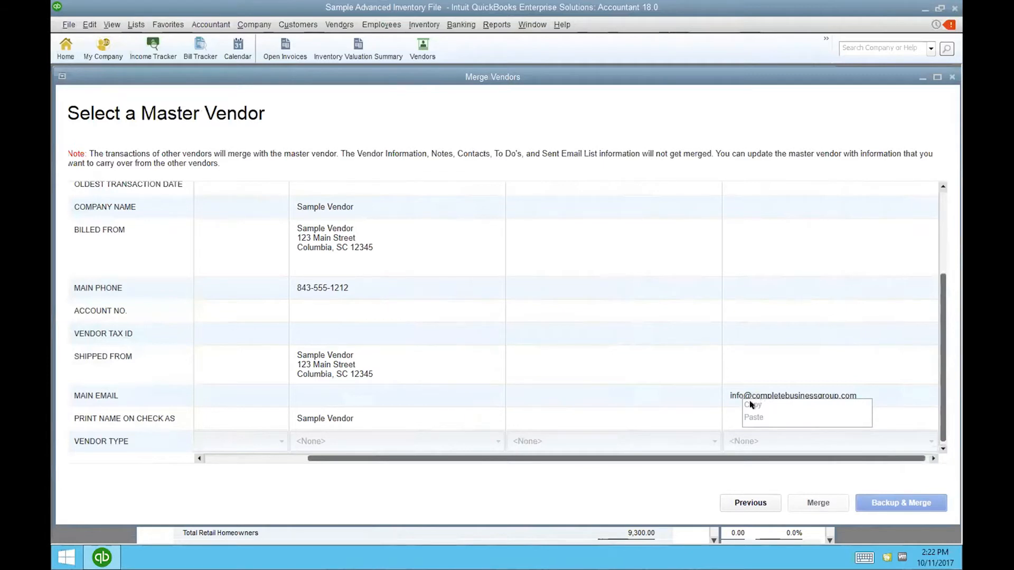
left_click(382, 394)
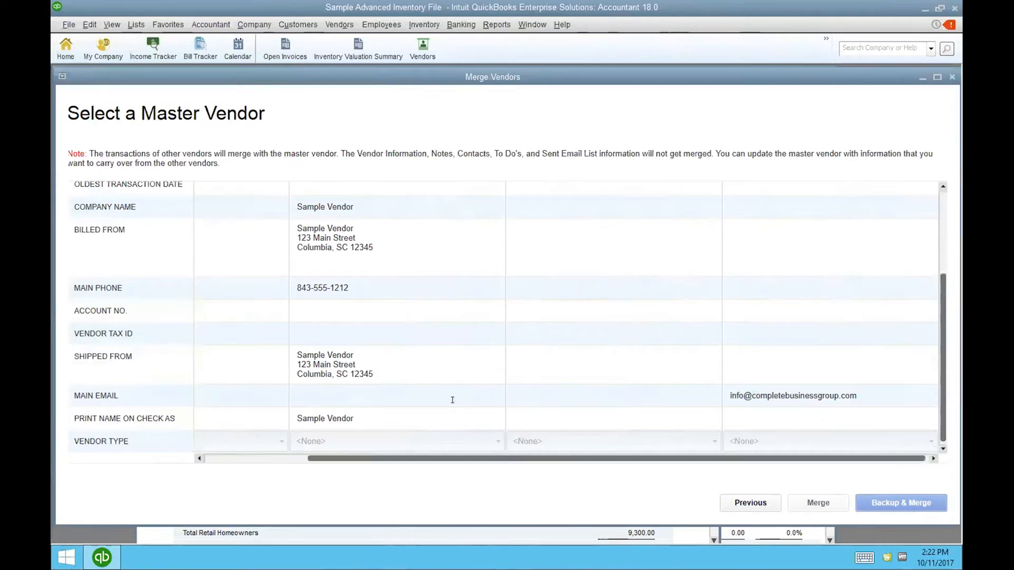
left_click_drag(856, 395, 670, 384)
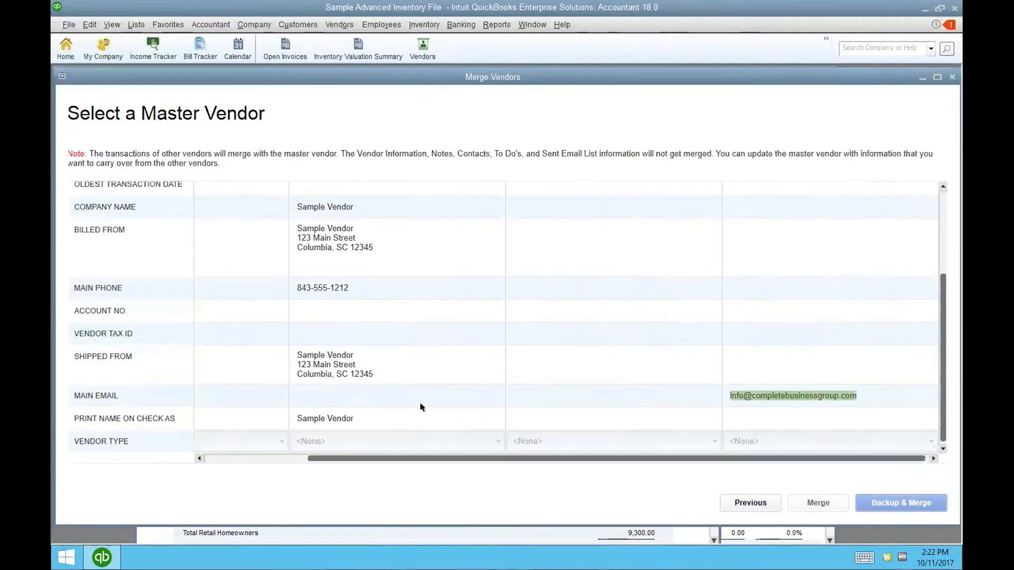
left_click(731, 504)
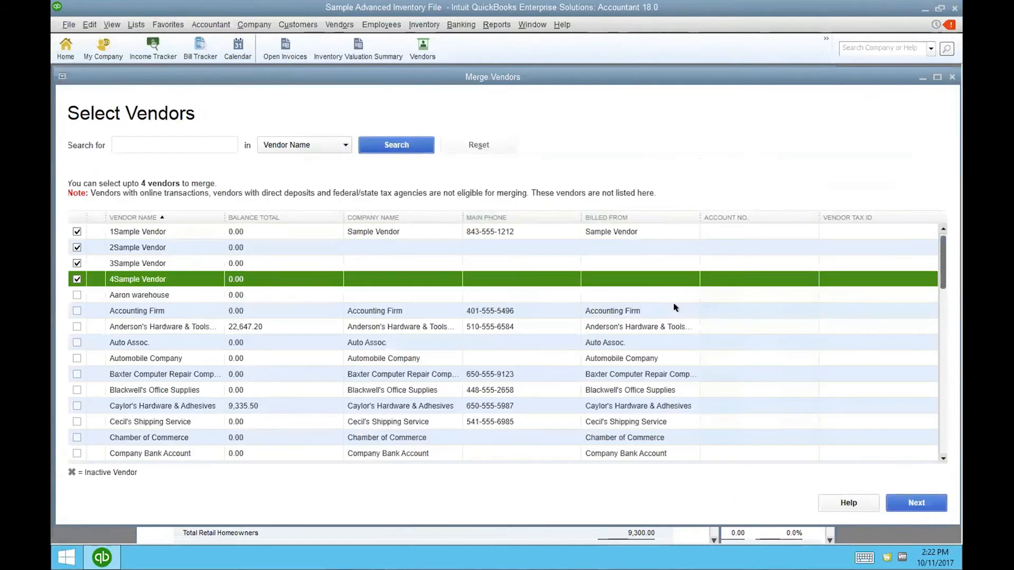
- Return to Select a Master Vendor and review 1Sample, 3Sample and 4Sample Vendor in the grid
left_click(916, 503)
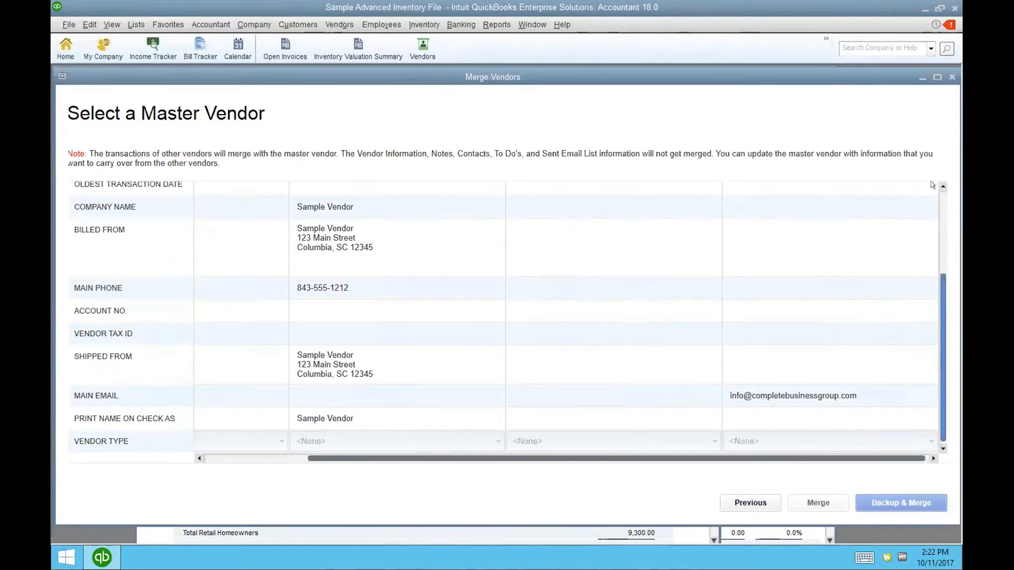
scroll(930, 190, "up", 3)
scroll(919, 264, "down", 3)
scroll(911, 184, "up", 3)
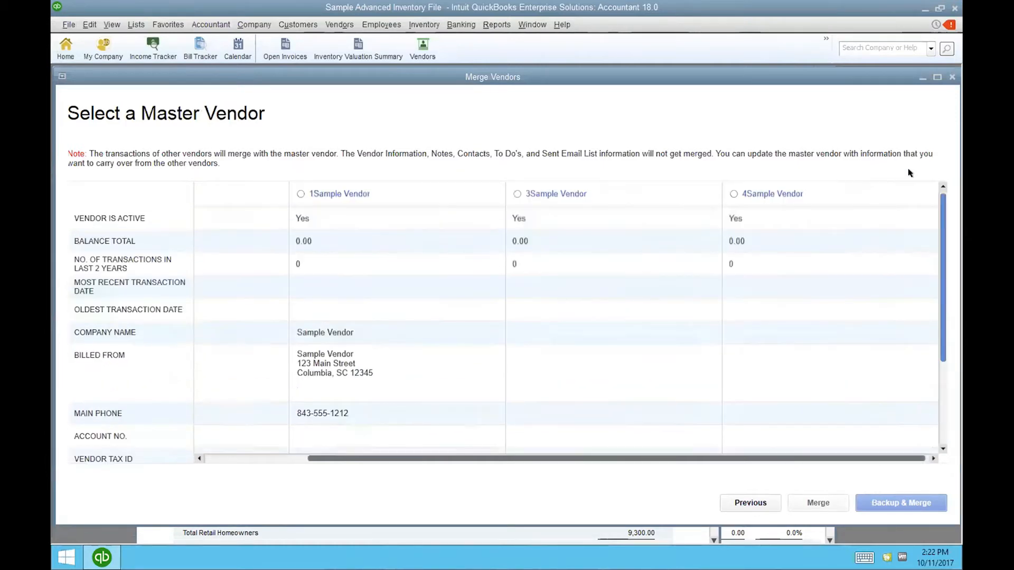
- Make 1Sample Vendor the master vendor and paste the copied e-mail address into its Main Email field
left_click(295, 194)
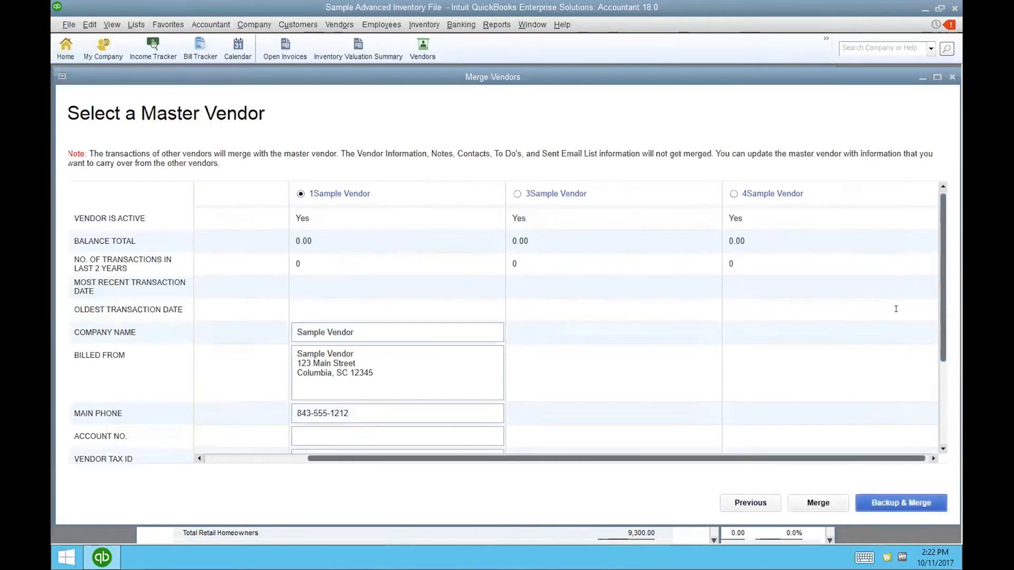
scroll(930, 385, "down", 3)
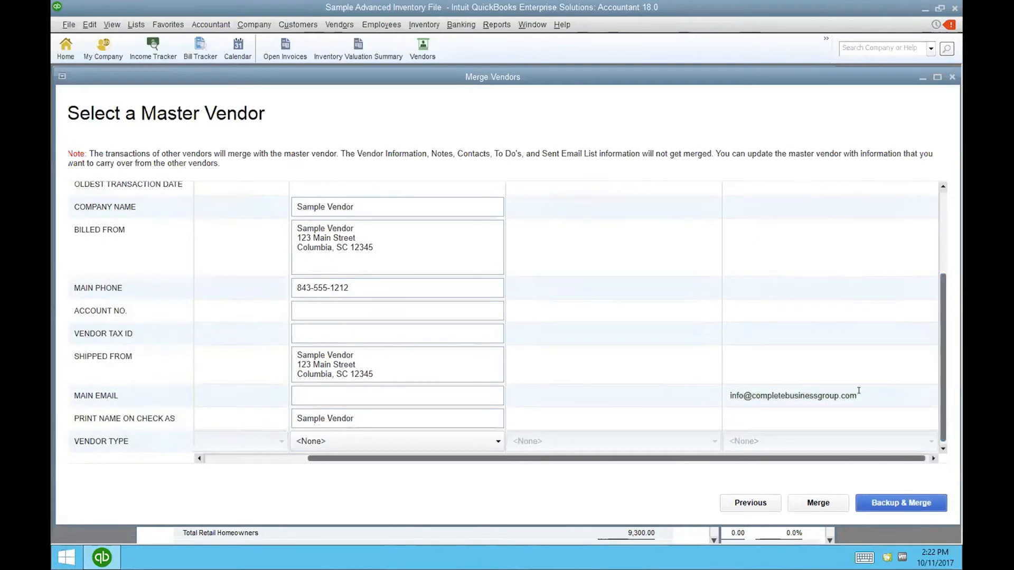
left_click_drag(859, 390, 724, 393)
right_click(724, 393)
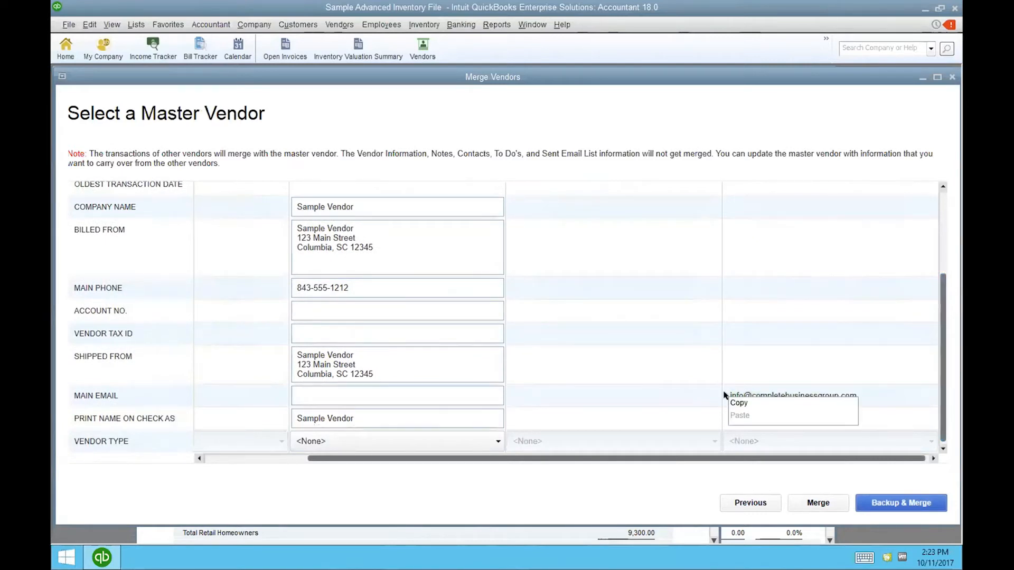
left_click(745, 403)
left_click(322, 401)
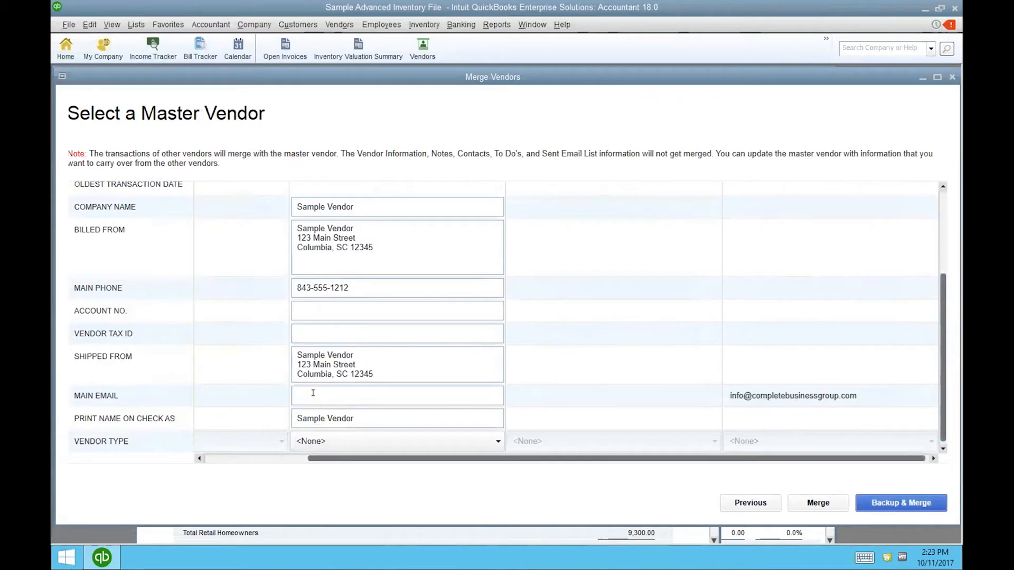
right_click(312, 393)
left_click(322, 413)
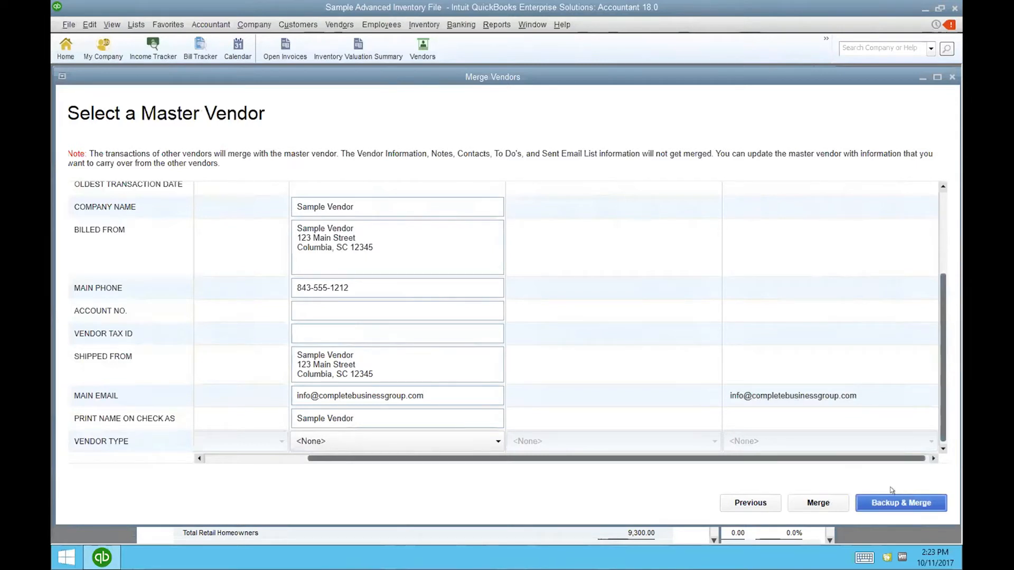
- Merge the vendors into 1Sample Vendor, confirming the irreversible merge and dismissing the completion message
left_click(820, 502)
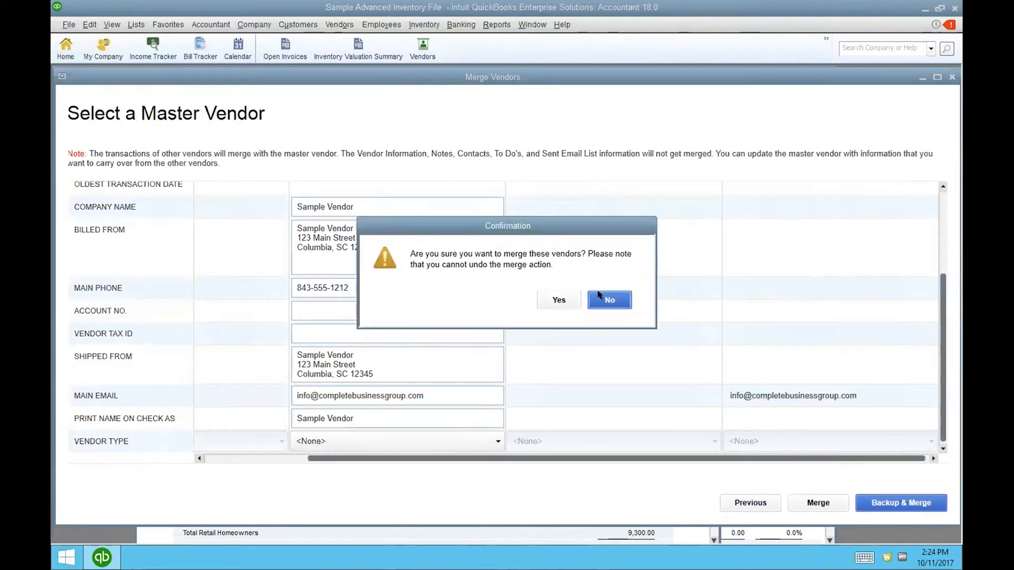
left_click(553, 299)
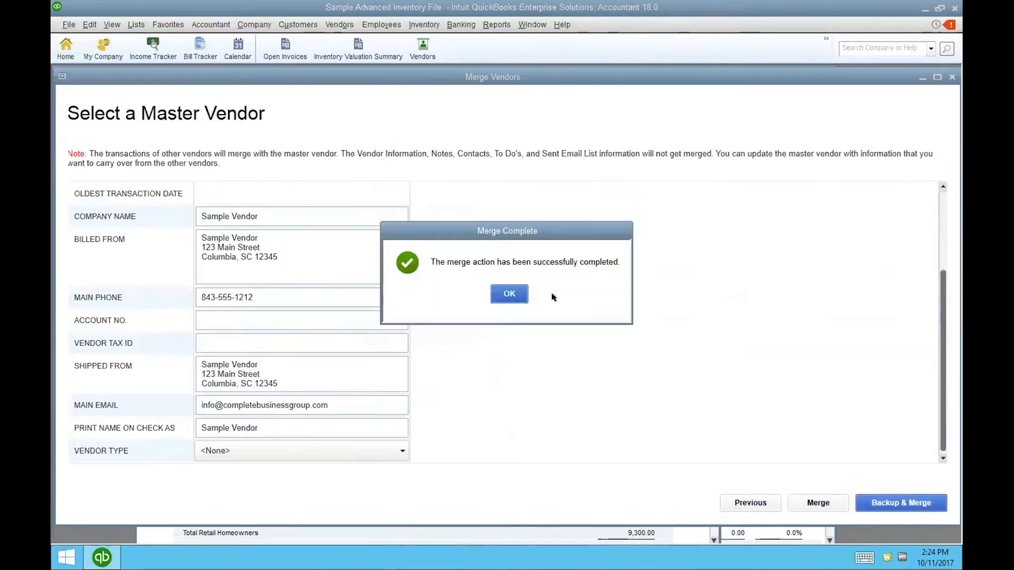
left_click(513, 294)
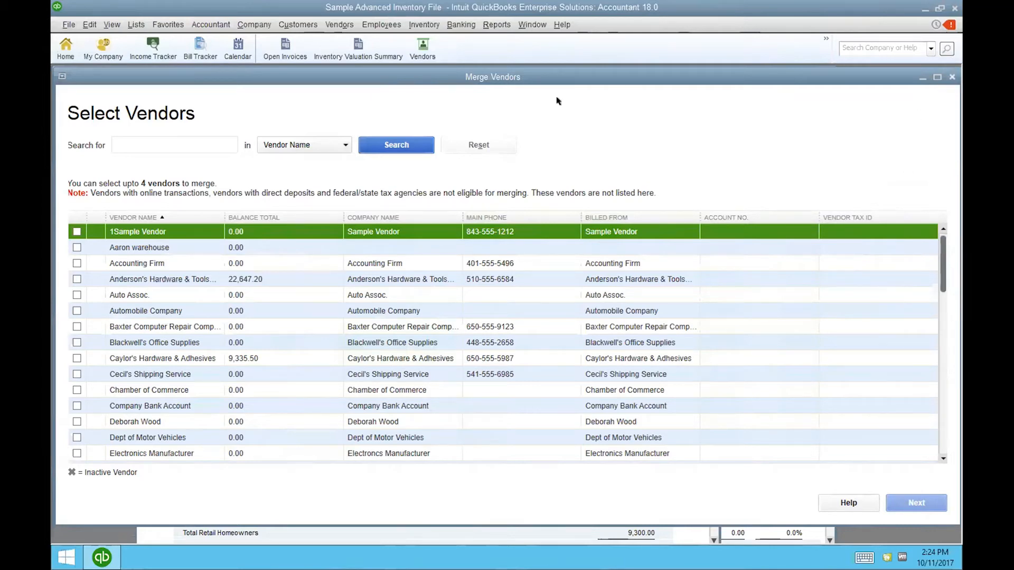
- Close the Merge Vendors window
left_click(950, 76)
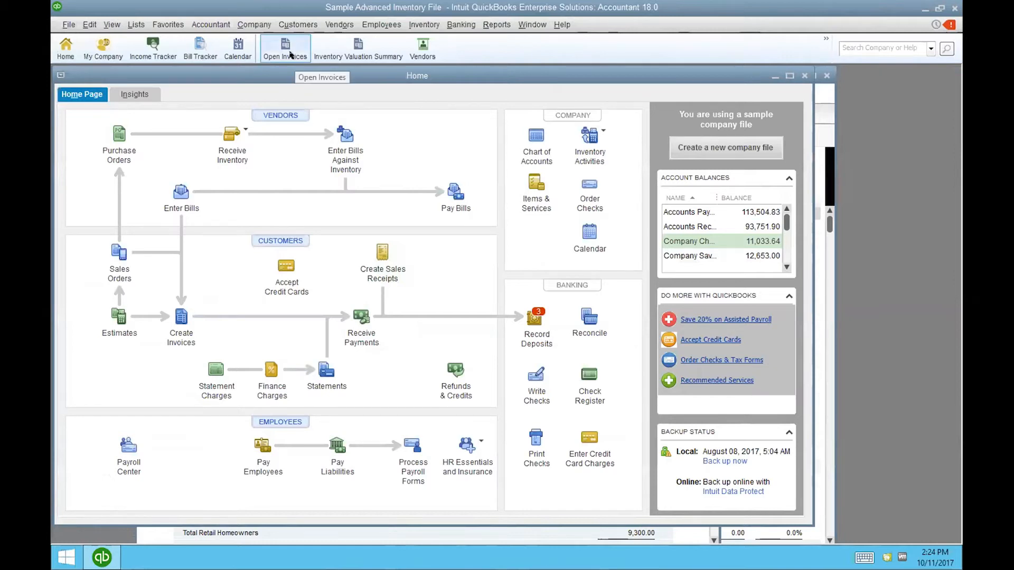
- Create a new invoice for a Retail Homeowners customer with an AN Anchor Spring line at 0.99
left_click(290, 54)
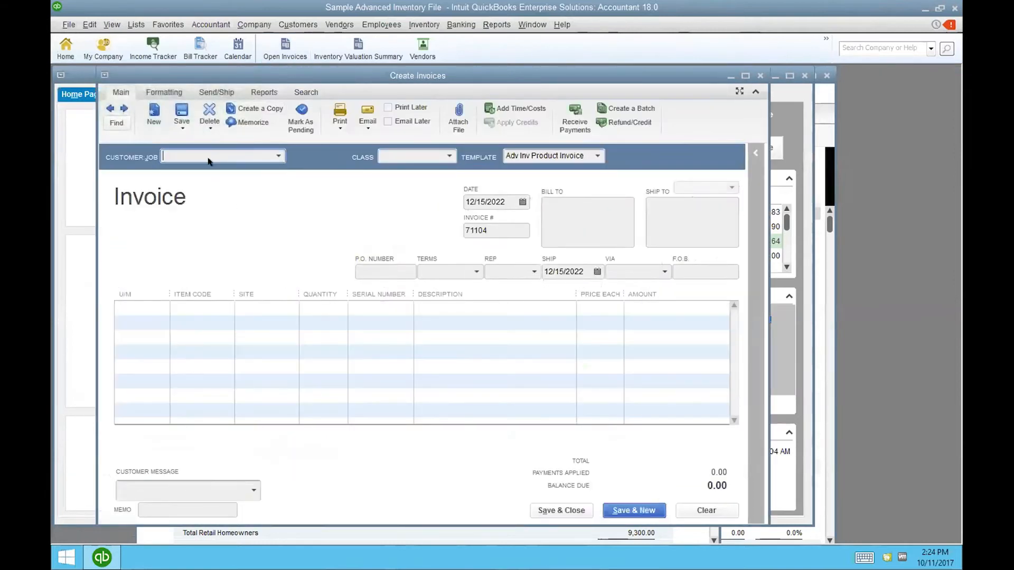
type("a")
left_click(203, 180)
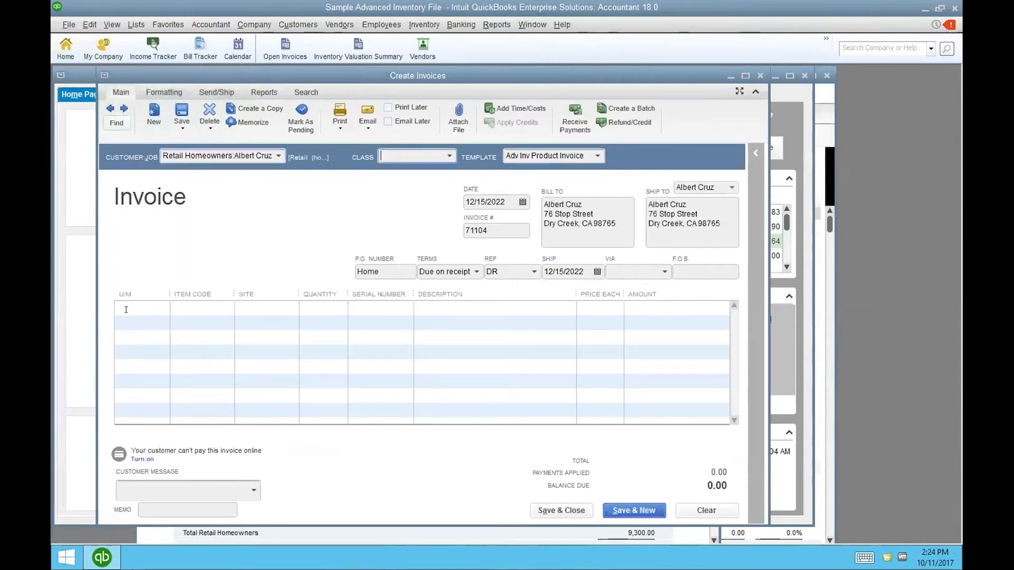
left_click(128, 308)
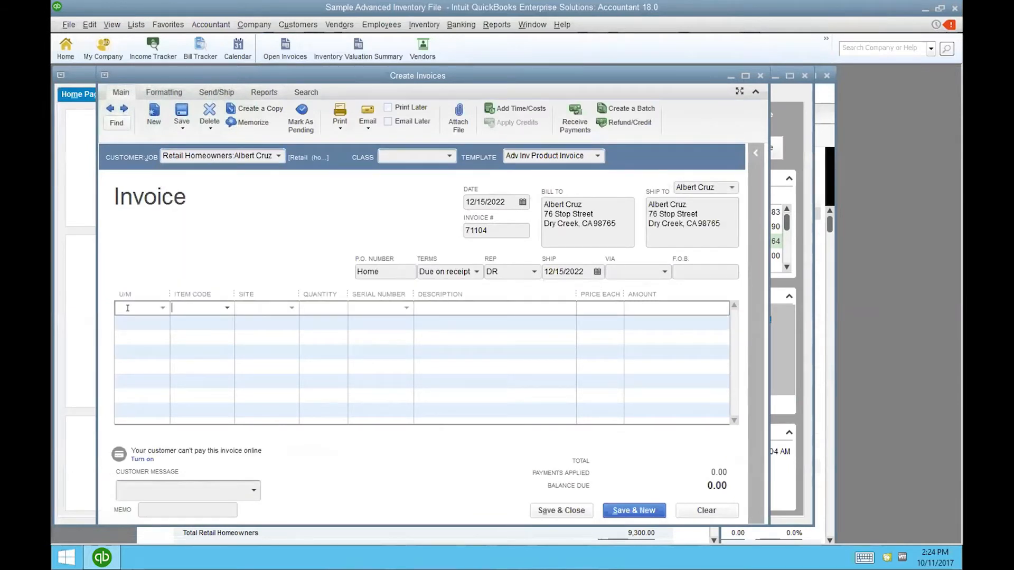
type("an")
key("Tab")
key("Tab")
key("Tab")
key("Tab")
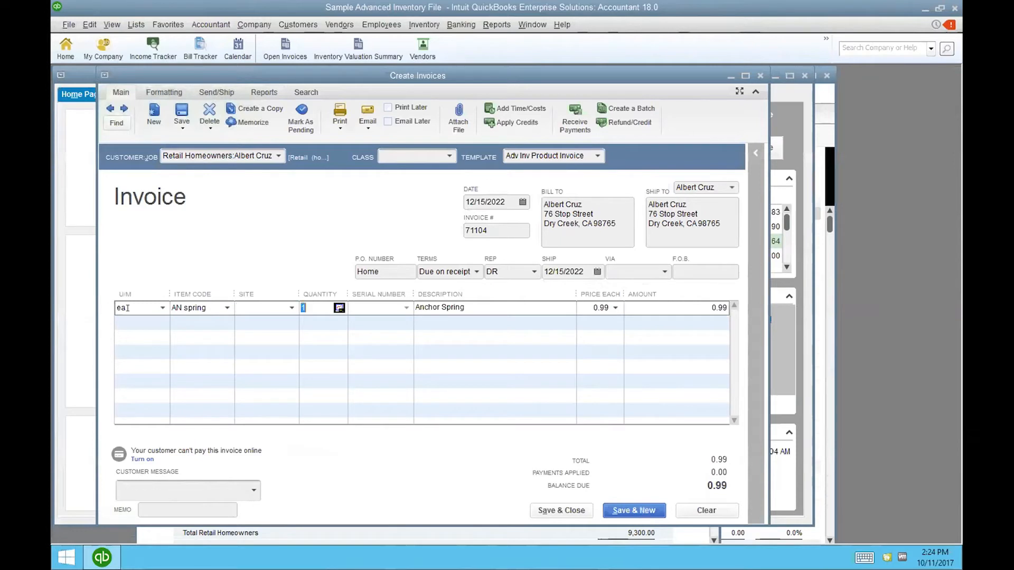
key("Tab")
key("Tab")
left_click(206, 308)
key("Down")
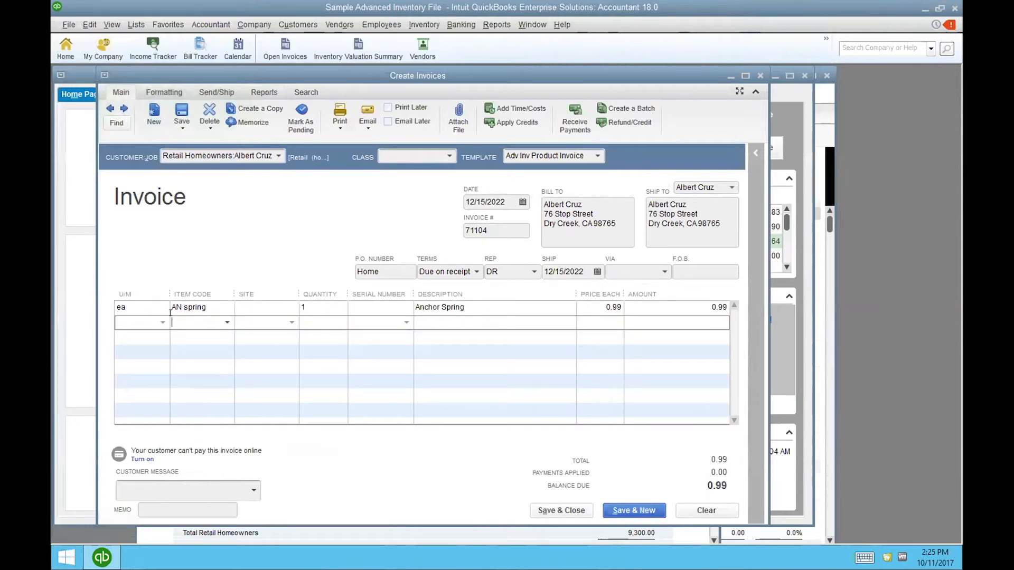
- Copy the AN Anchor Spring item code from line one and paste it into the second line
left_click(212, 305)
right_click(211, 305)
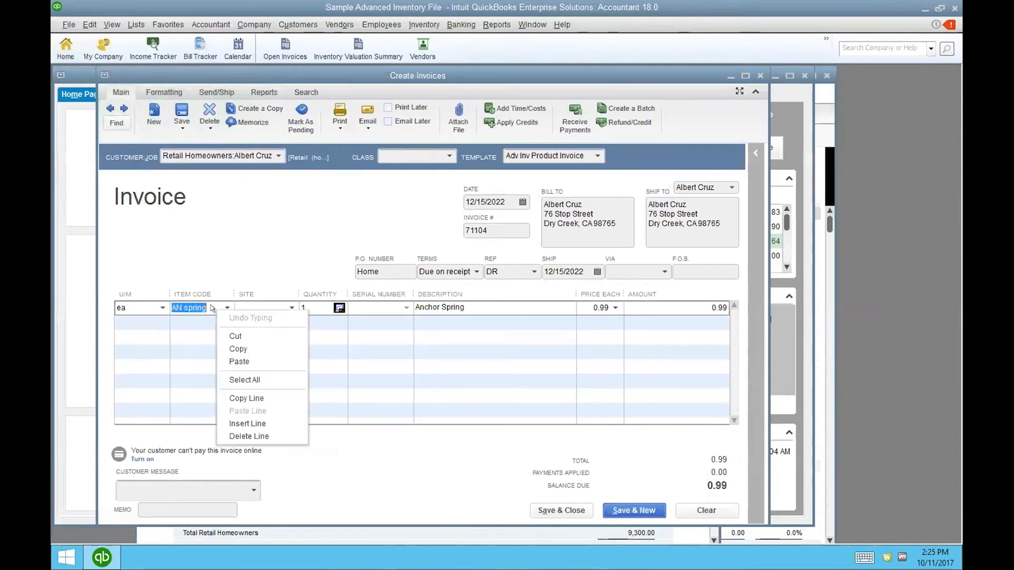
left_click(241, 346)
left_click(198, 320)
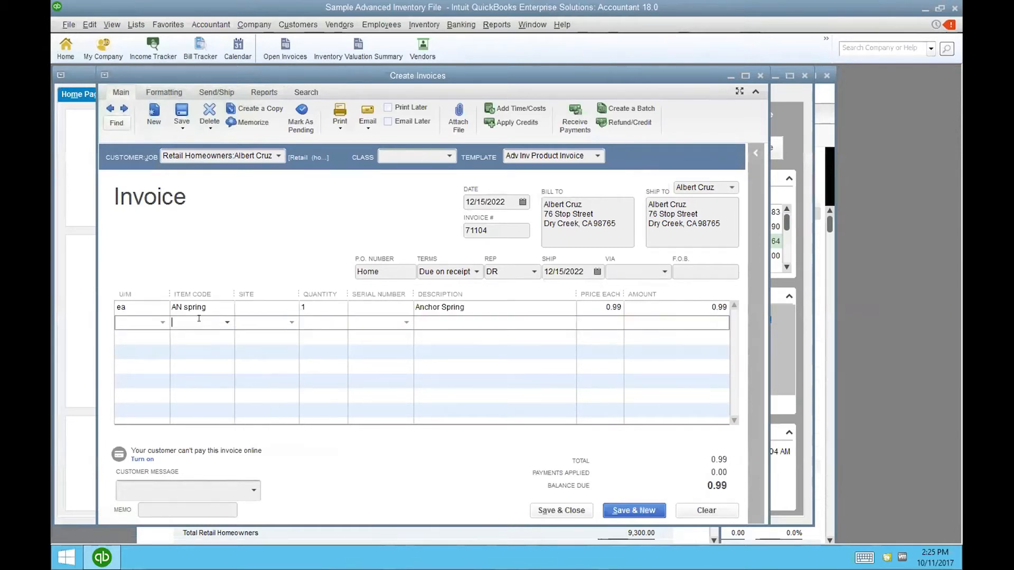
right_click(198, 319)
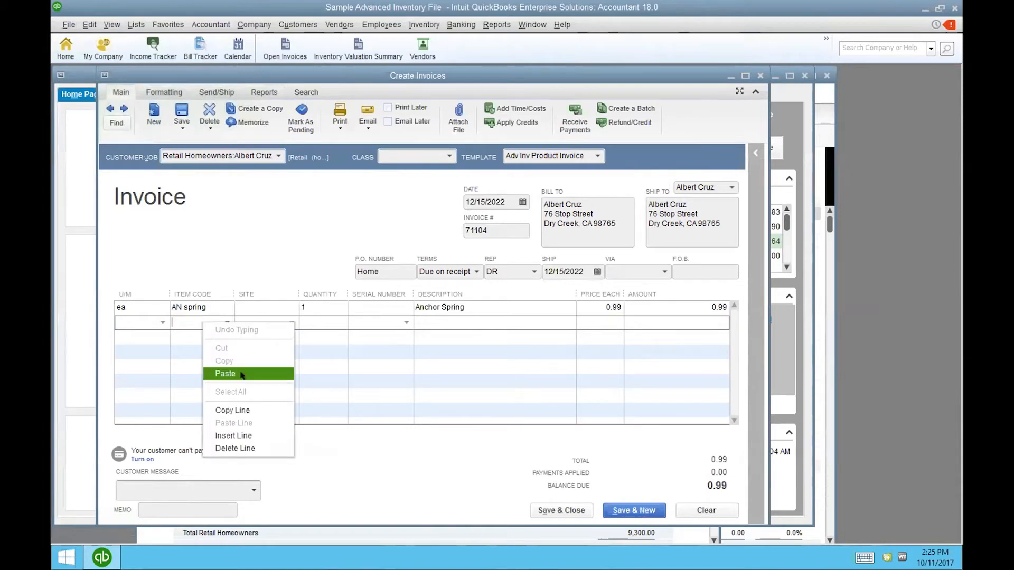
left_click(242, 372)
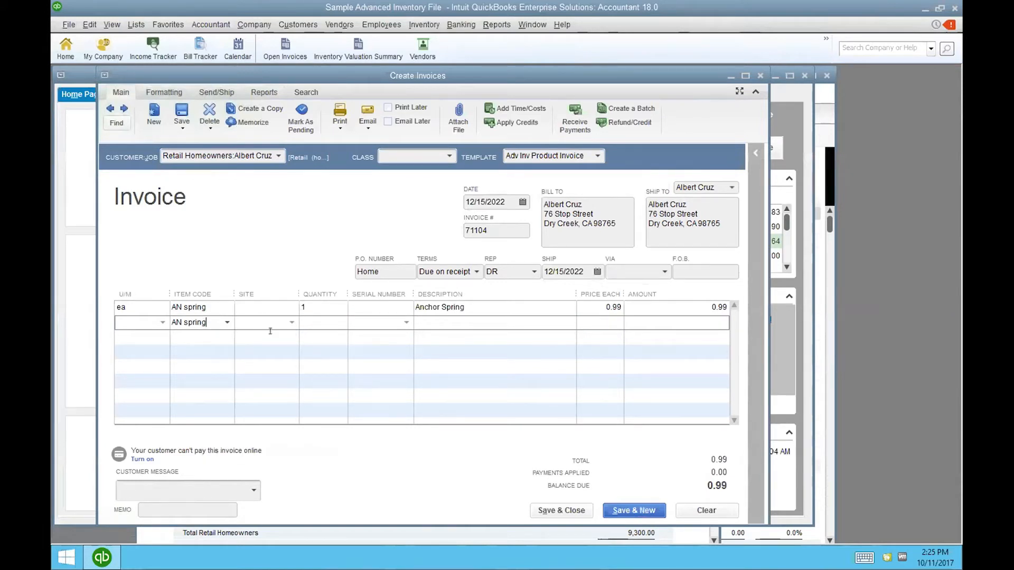
- Close the invoice with its two Anchor Spring lines without recording it
left_click(210, 305)
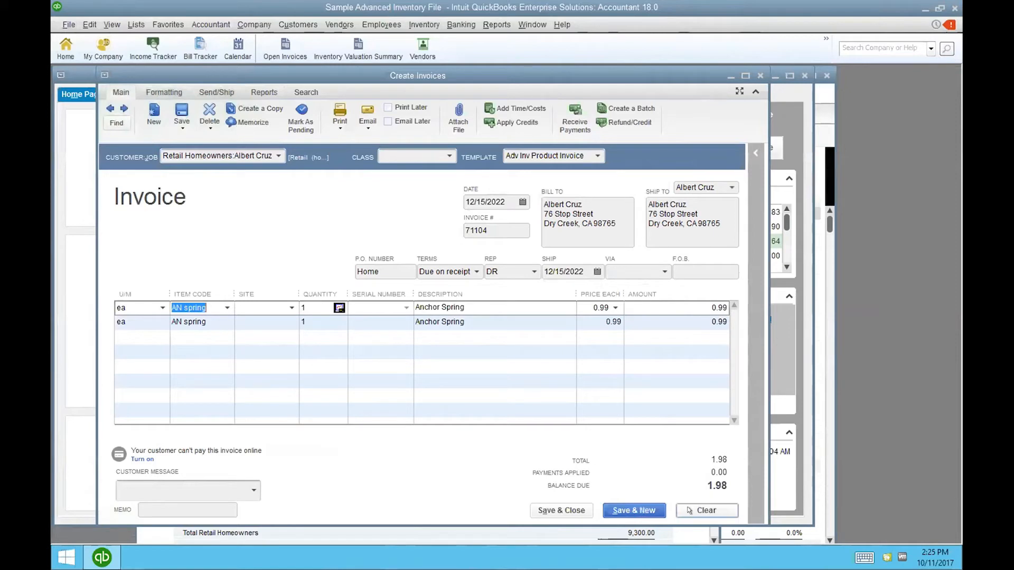
left_click(760, 76)
left_click(505, 176)
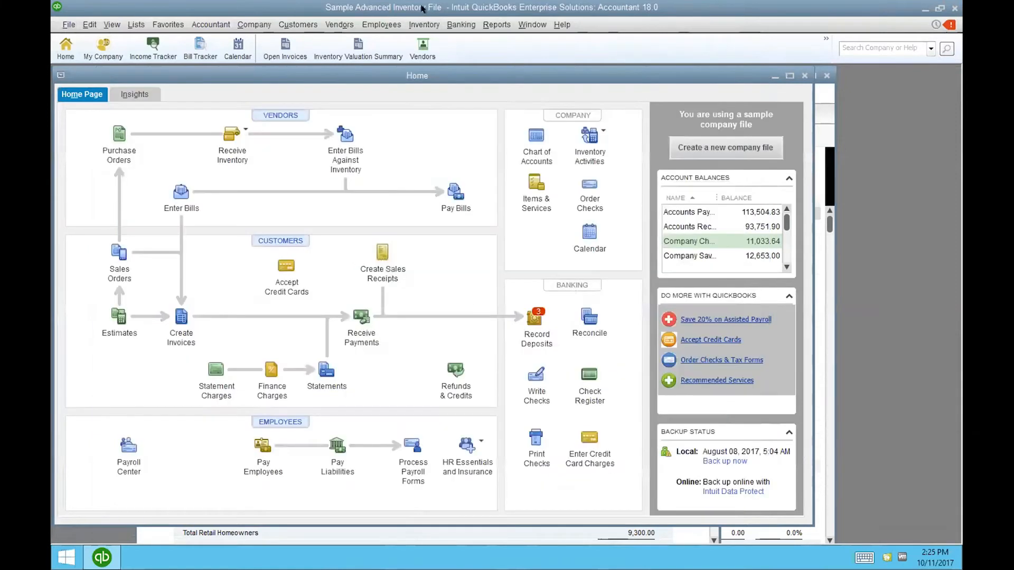
- Open the Company & Financial Profit & Loss Standard report for December 1–15, 2022
left_click(497, 24)
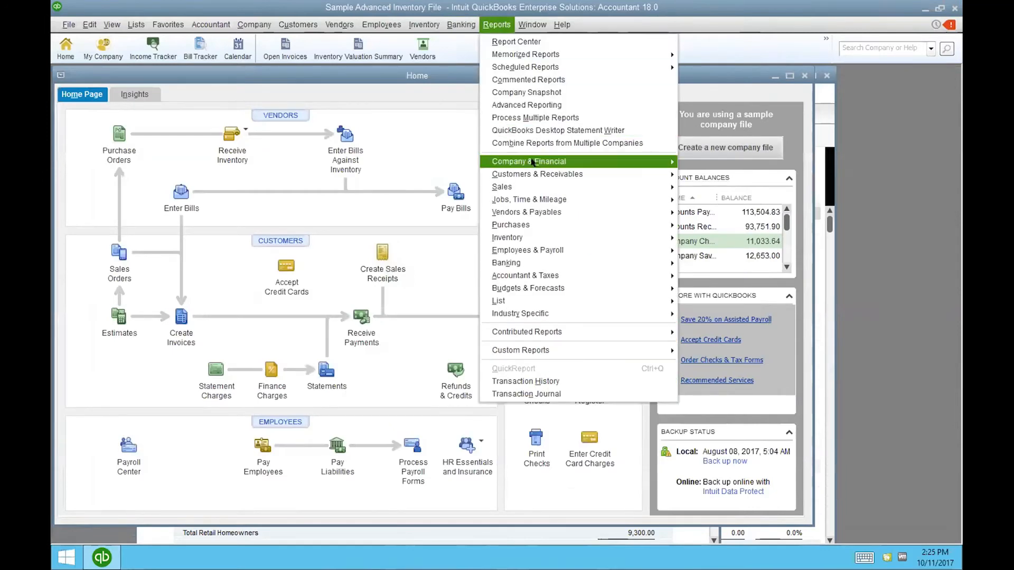
mouse_move(534, 162)
left_click(685, 163)
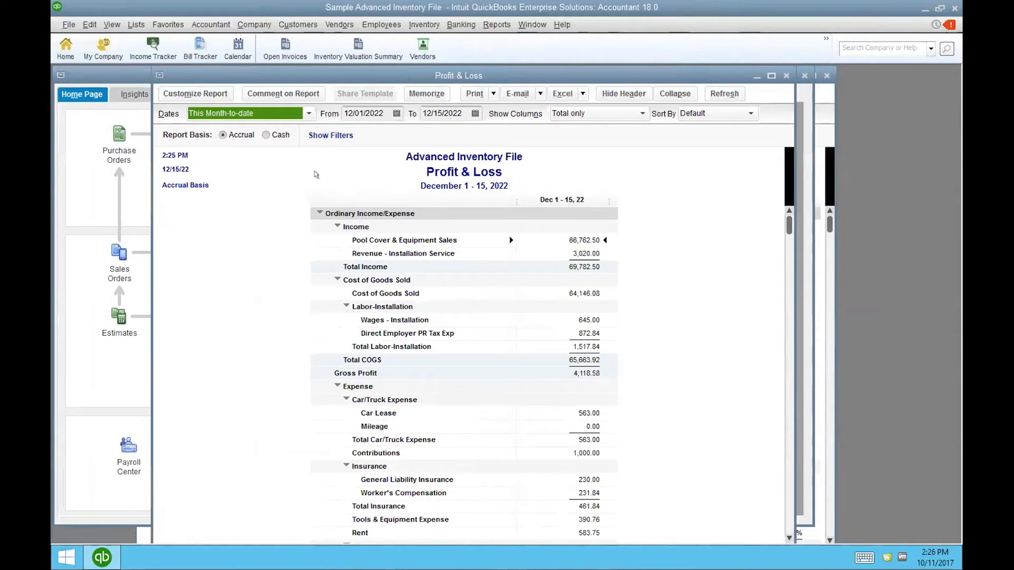
- Maximize the Profit & Loss report, switch it to Cash basis, then back to Accrual basis
left_click(771, 75)
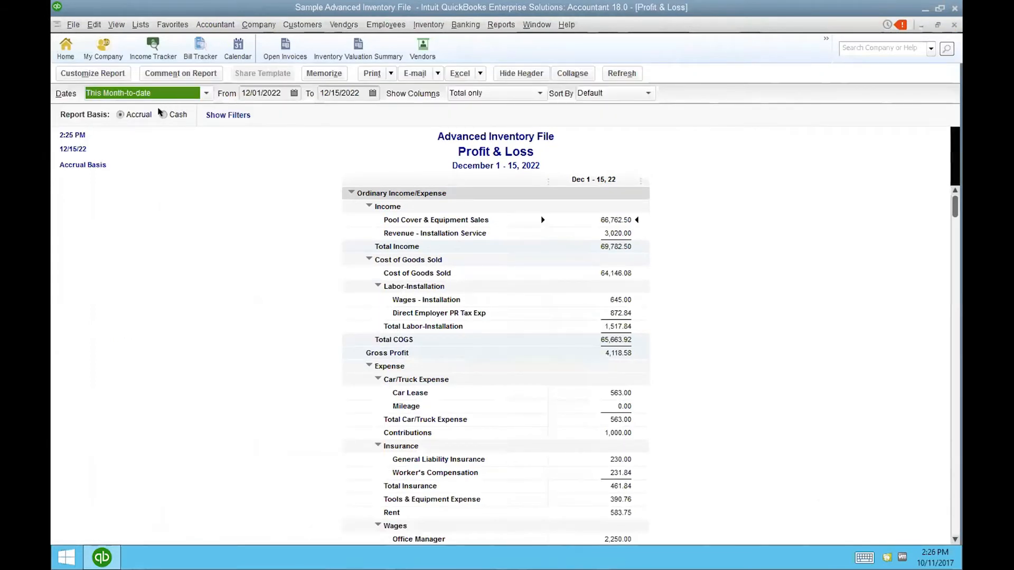
left_click(162, 114)
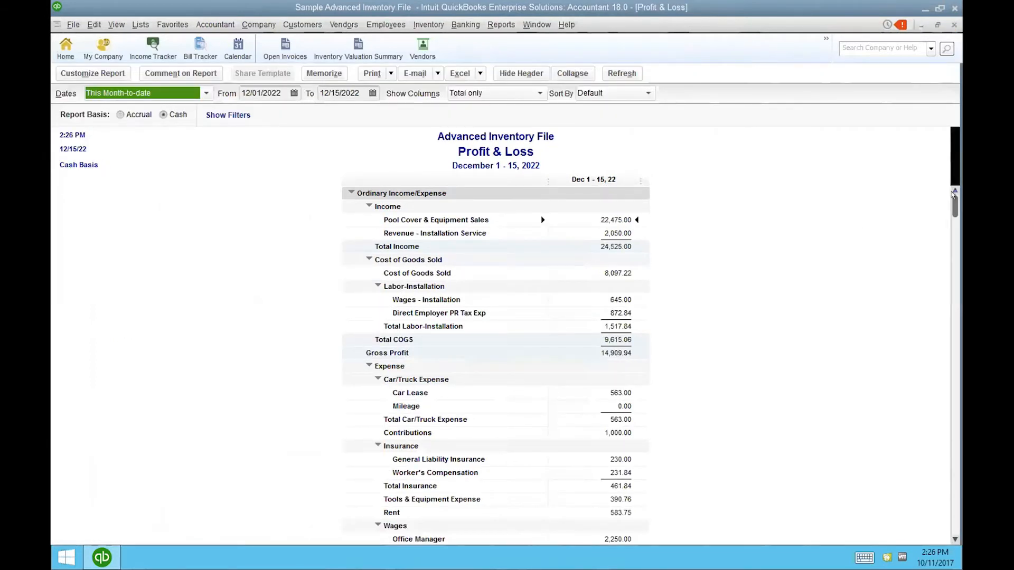
left_click_drag(954, 196, 950, 521)
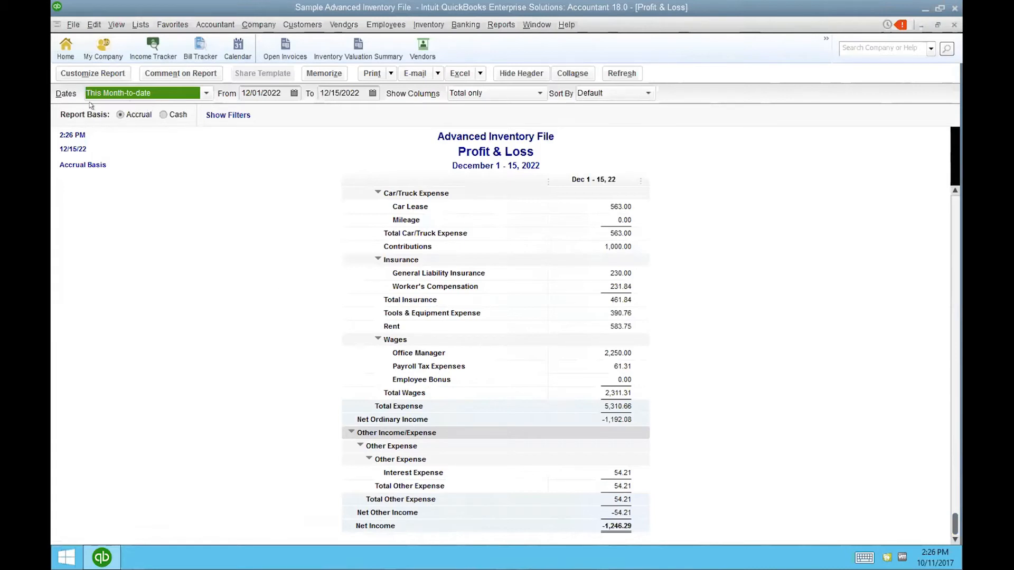
left_click(164, 114)
left_click(120, 114)
left_click(130, 21)
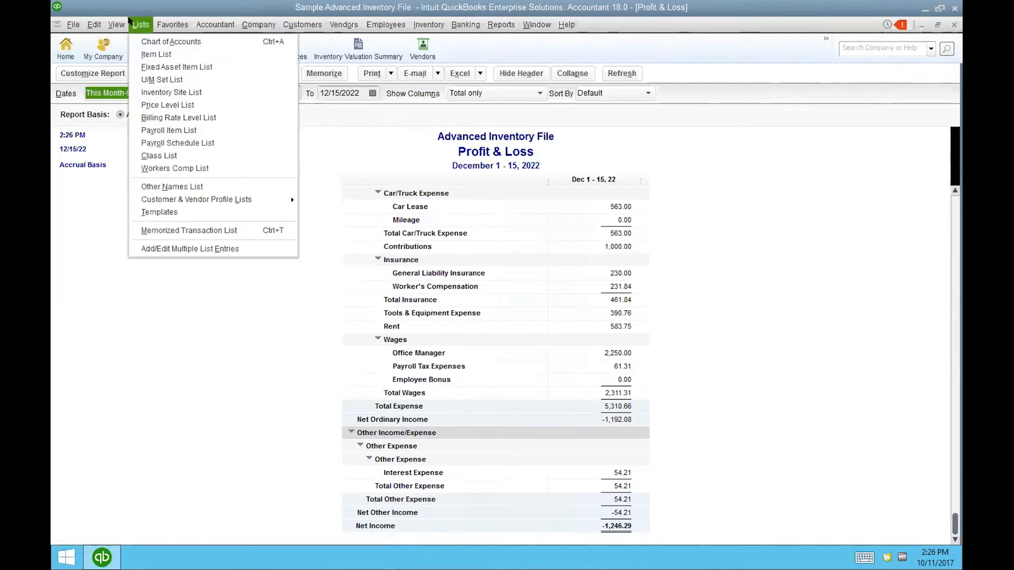
- Open the Chart of Accounts and sort it by TYPE, then alphabetically by NAME
left_click(153, 41)
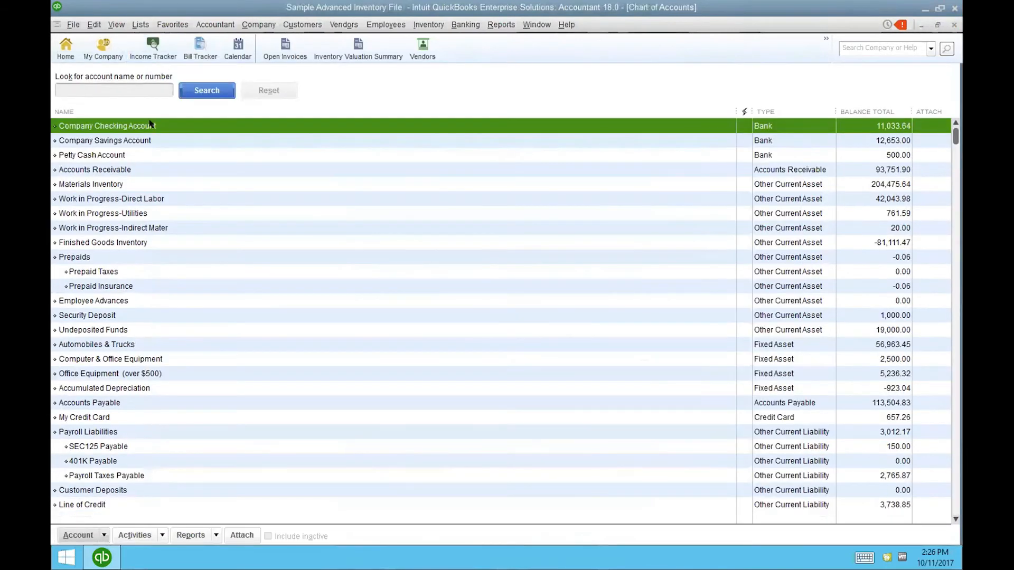
left_click(147, 89)
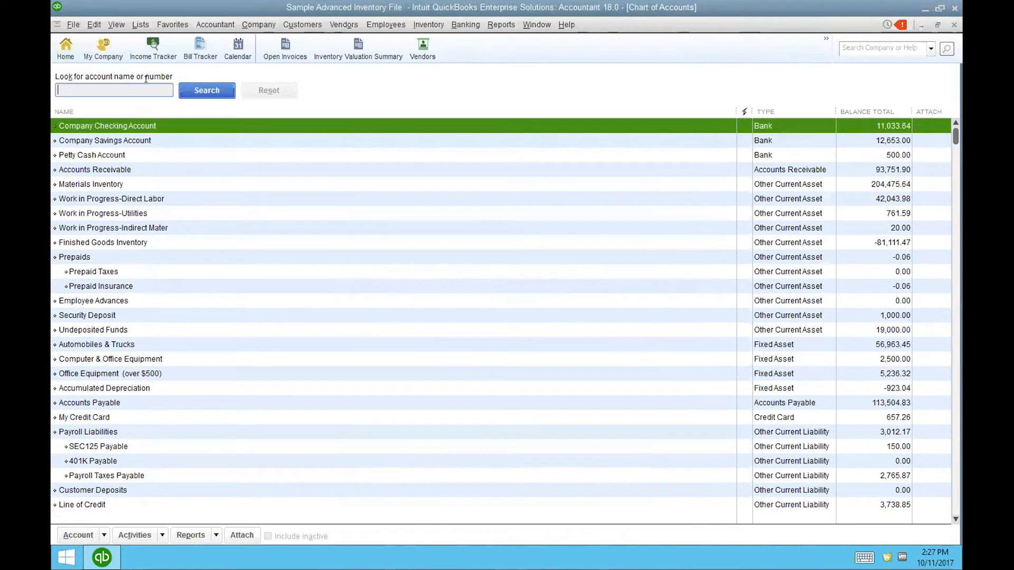
left_click(766, 110)
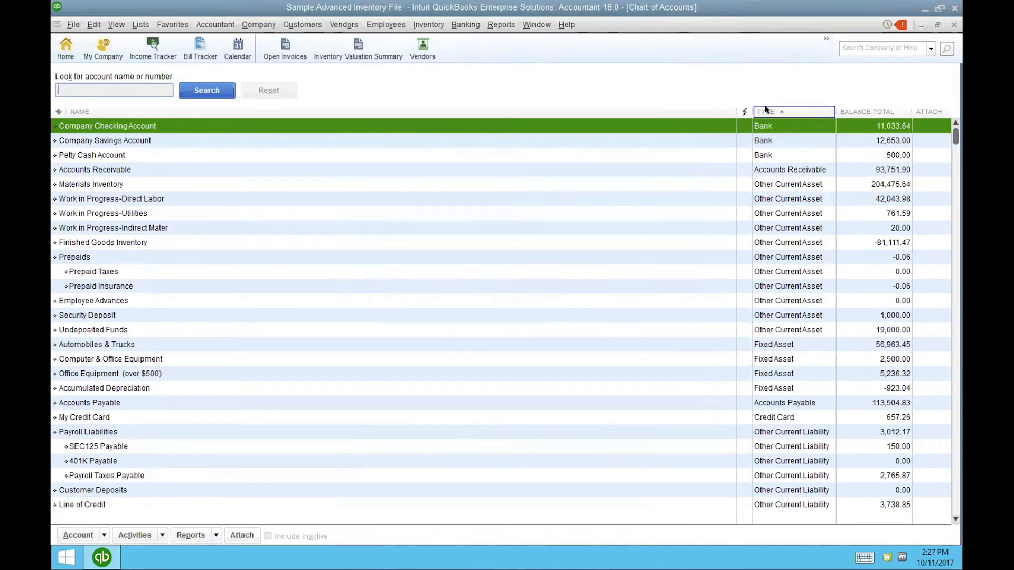
left_click(81, 111)
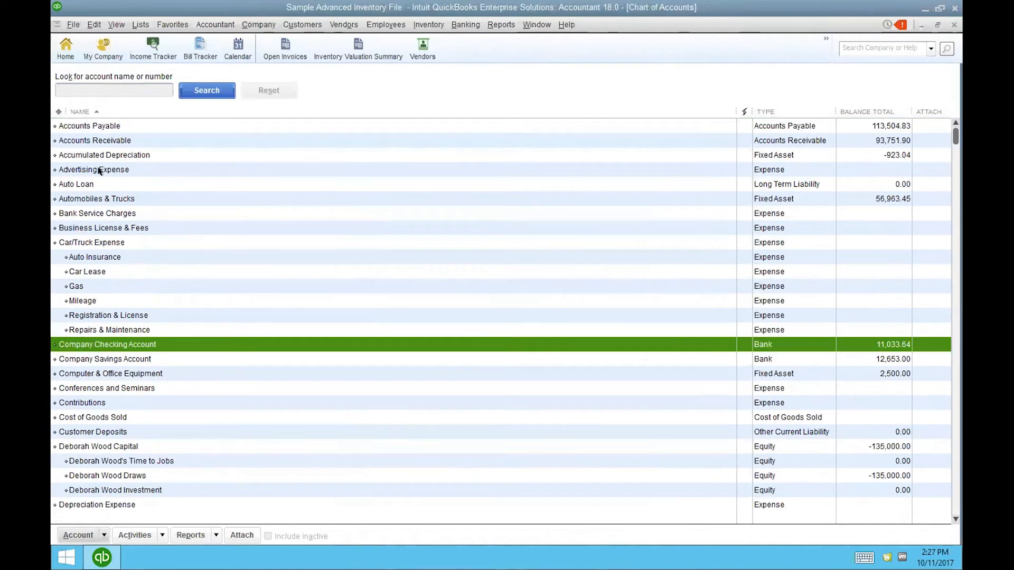
left_click(99, 211)
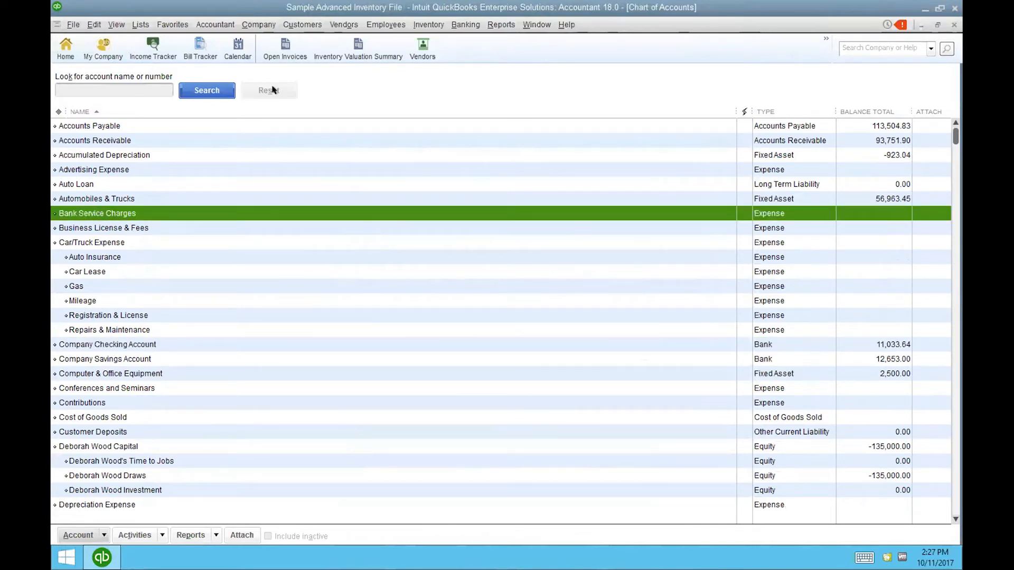
left_click(136, 87)
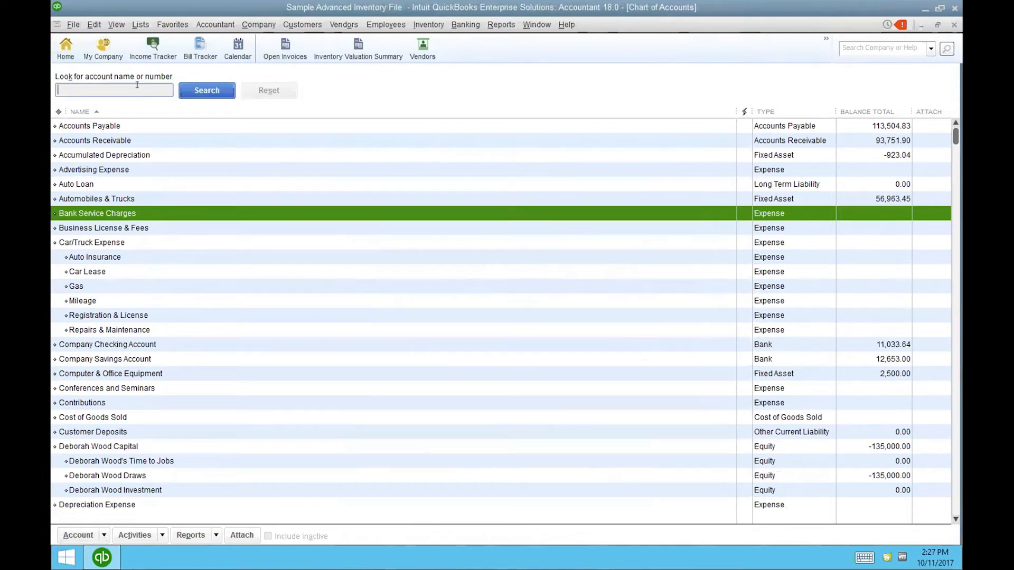
- Search the Chart of Accounts for 'auto', then reset to show all accounts
type("auto")
left_click(213, 90)
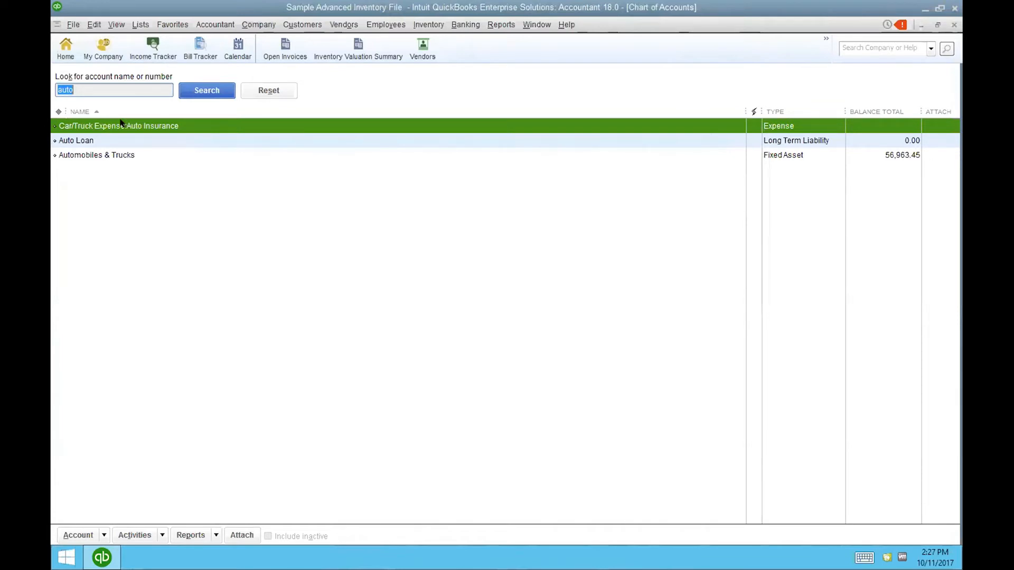
left_click(254, 86)
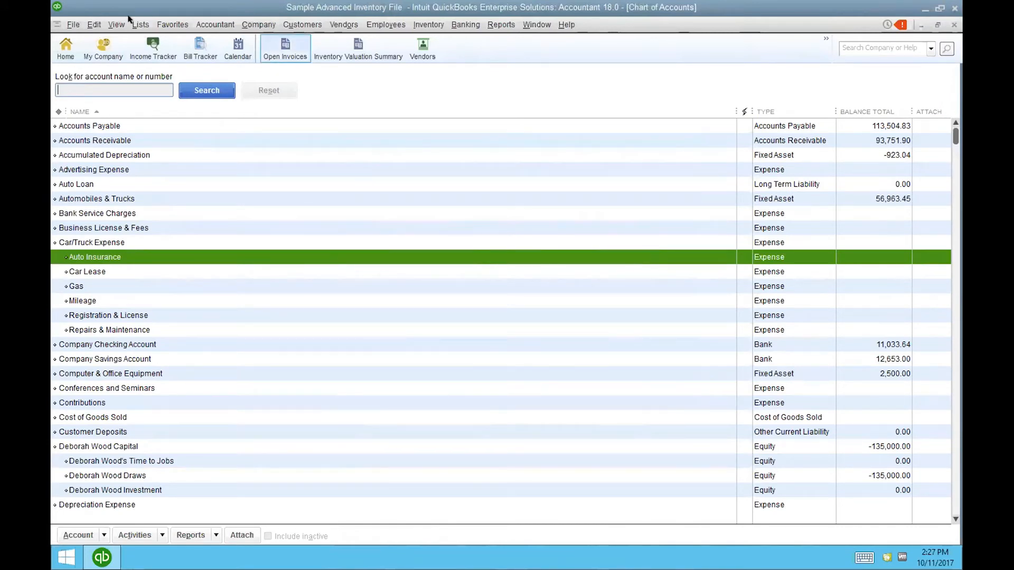
- Open Edit > Preferences at the Send Forms page
left_click(88, 22)
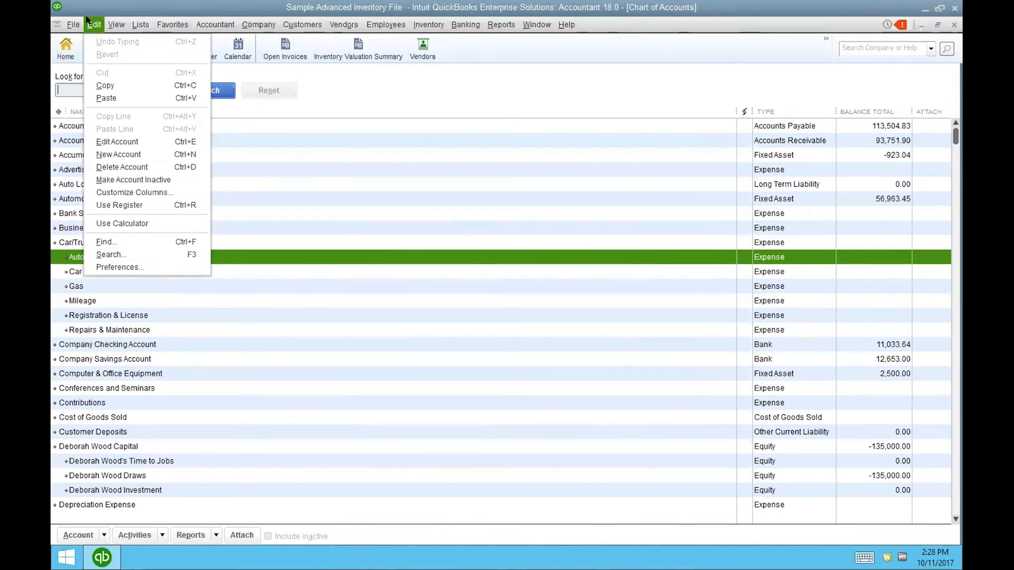
left_click(161, 266)
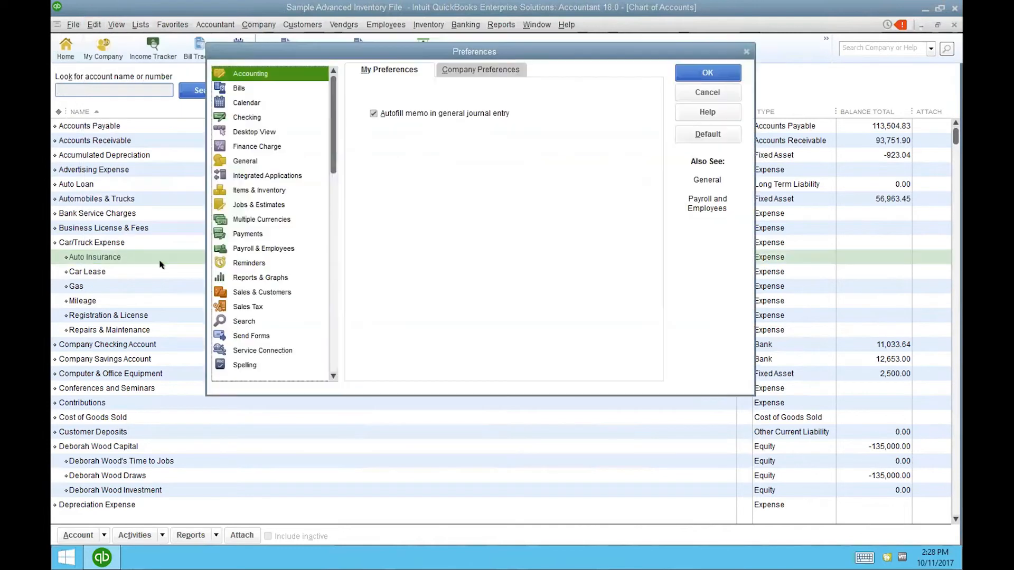
left_click(251, 336)
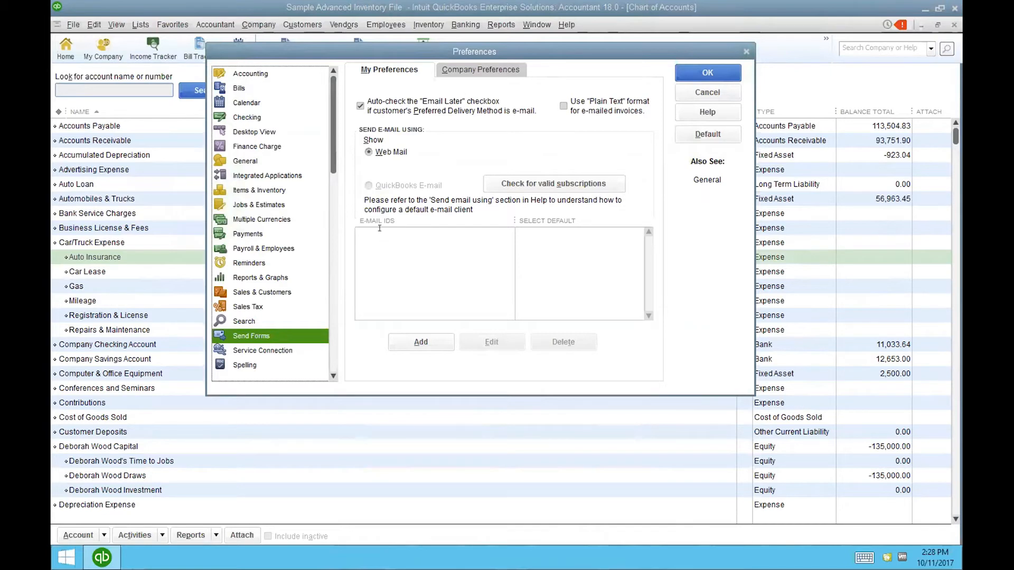
- Add the sender's e-mail address with Gmail as the Email Provider in Send Forms and confirm
left_click(425, 341)
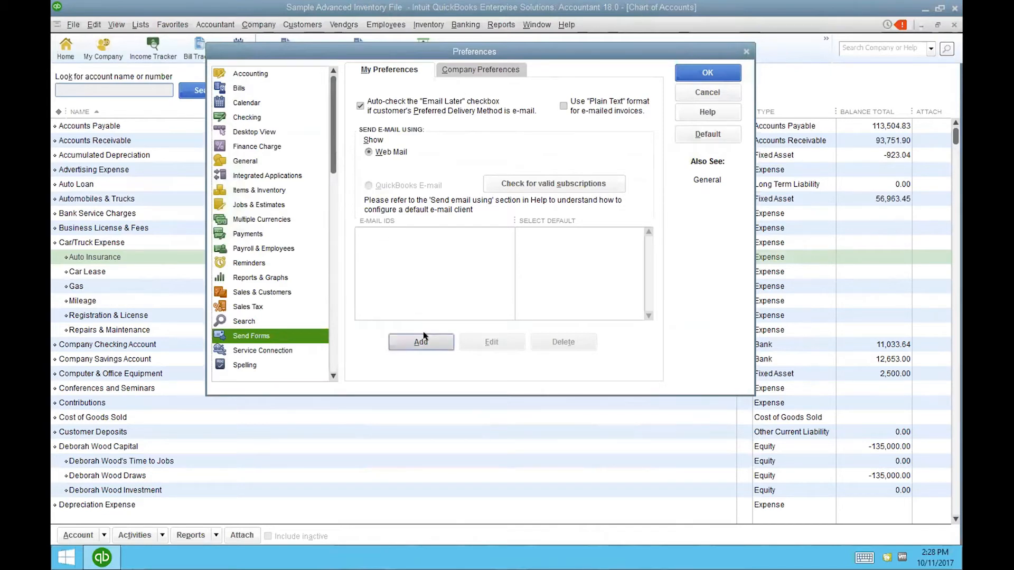
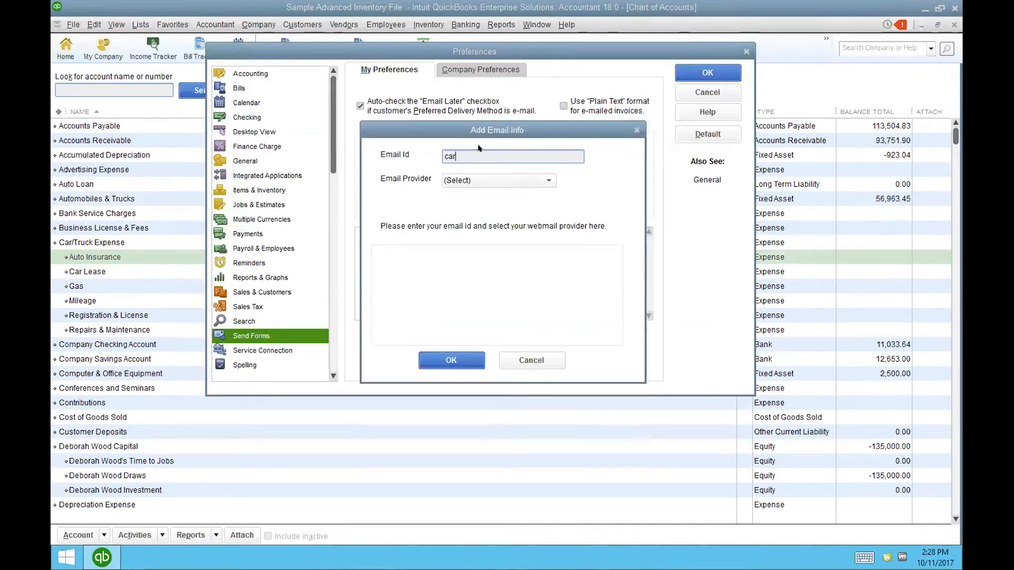
left_click(527, 182)
left_click(483, 214)
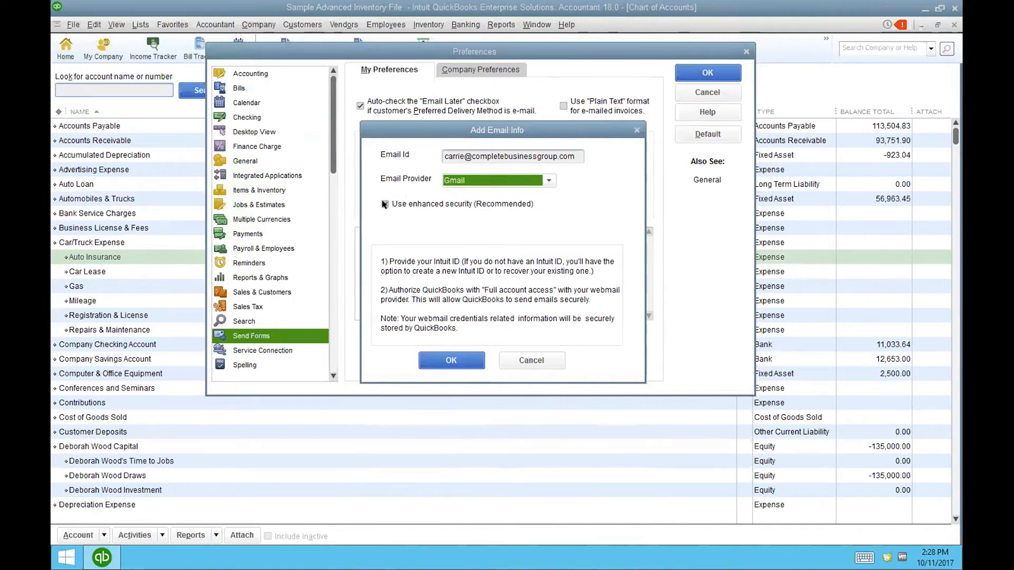
left_click(453, 360)
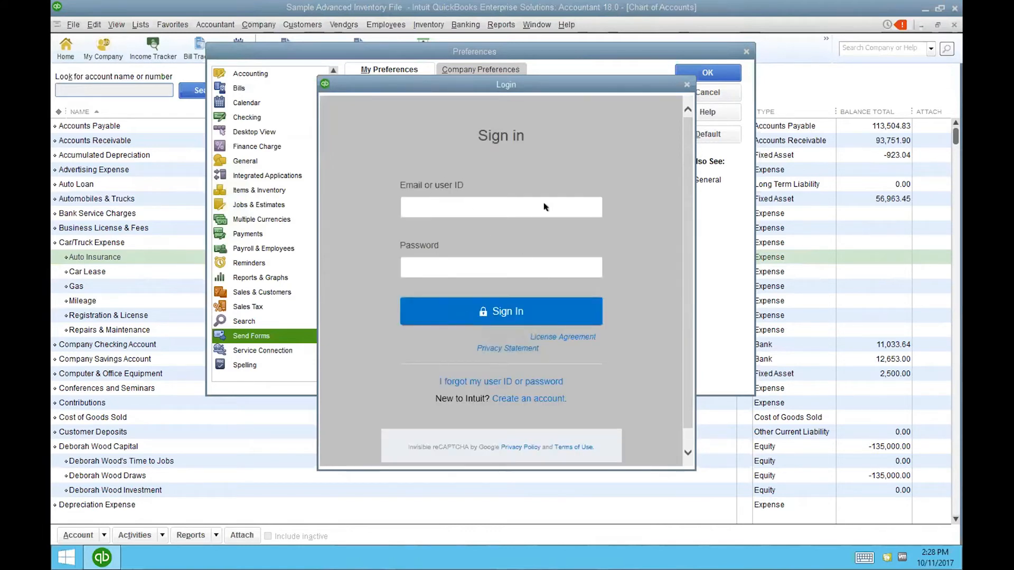
- Dismiss the Intuit sign-in, cancel the e-mail account setup, and accept Preferences
left_click(686, 83)
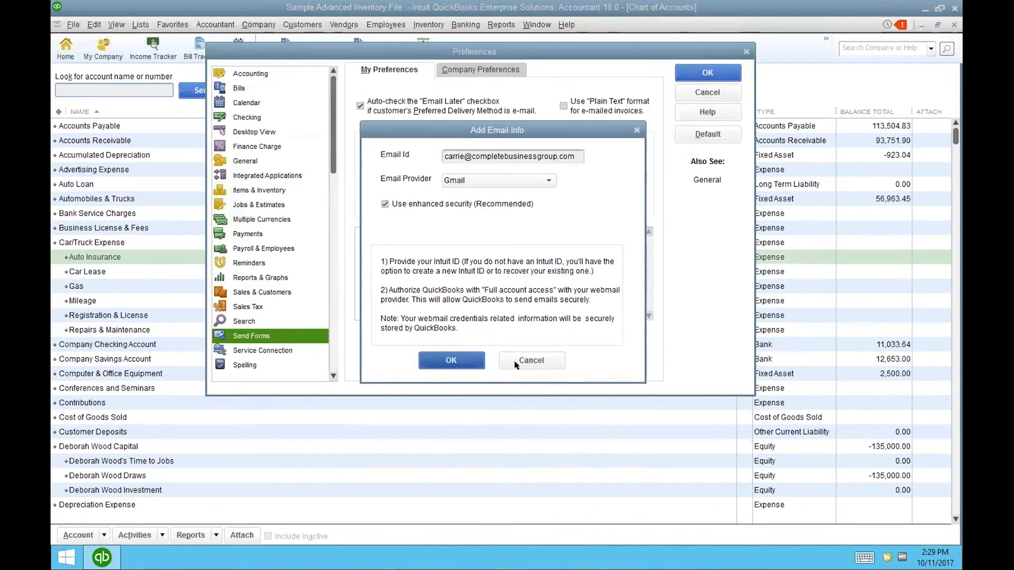
left_click(531, 360)
left_click(707, 71)
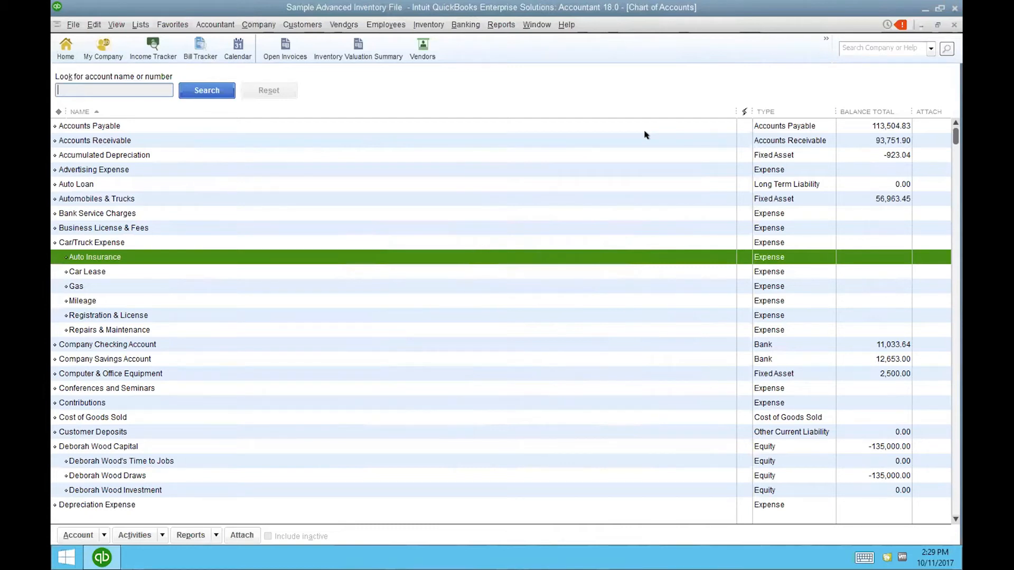
- Open the Inventory Valuation Summary with the % of Tot Retail column collapsed and zero-QOH items hidden
left_click(363, 52)
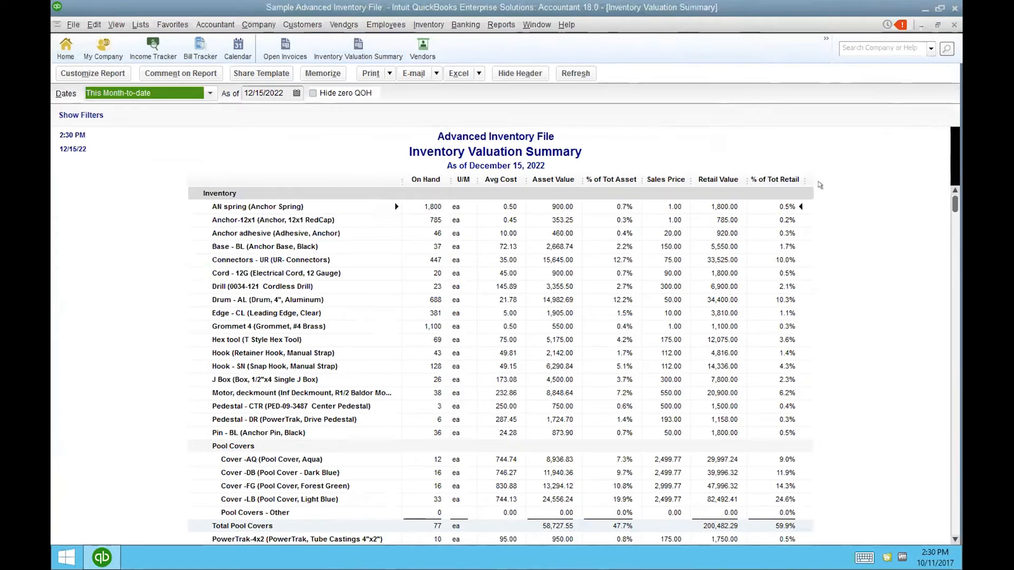
left_click_drag(803, 179, 710, 170)
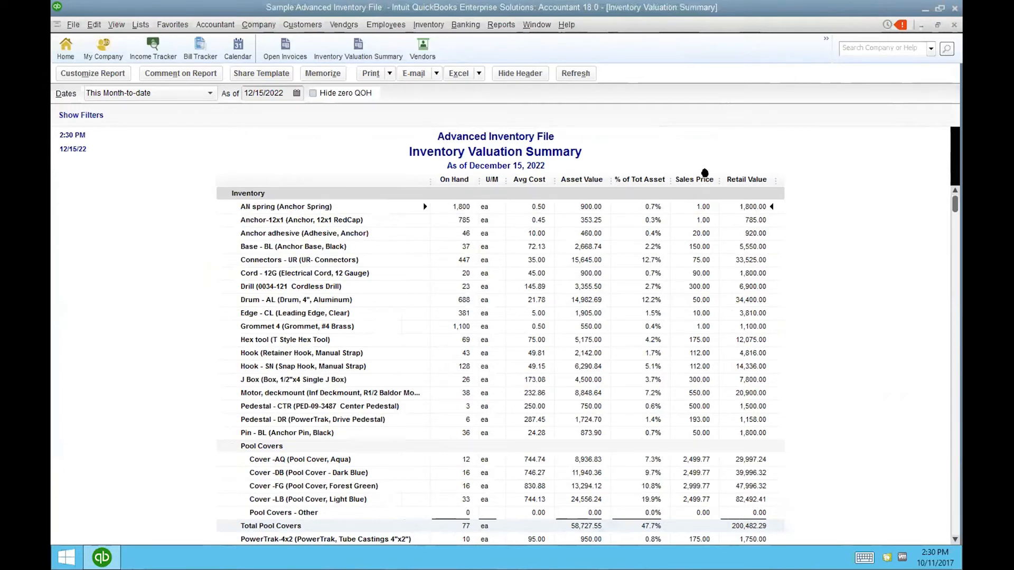
left_click(311, 91)
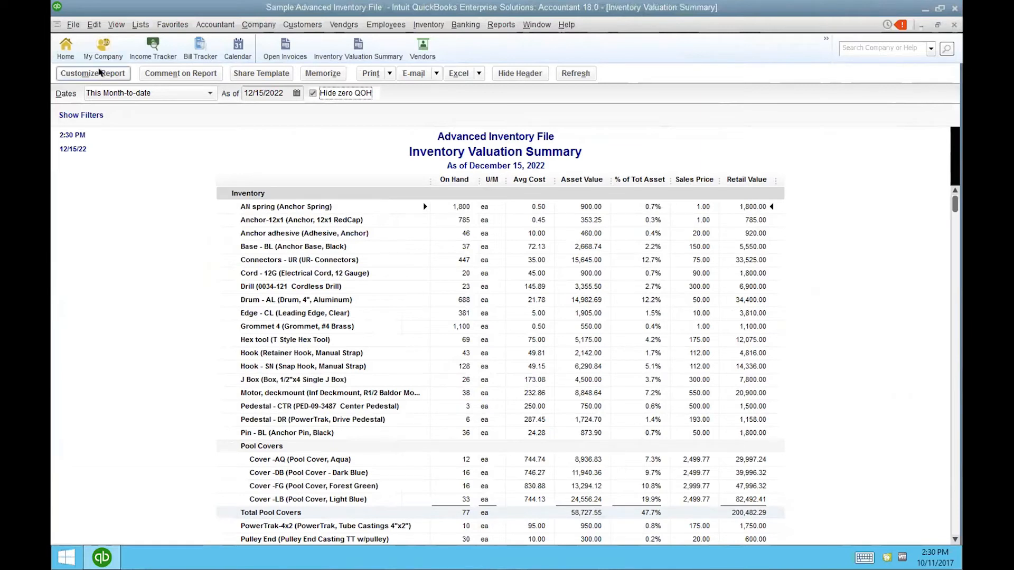
left_click(98, 73)
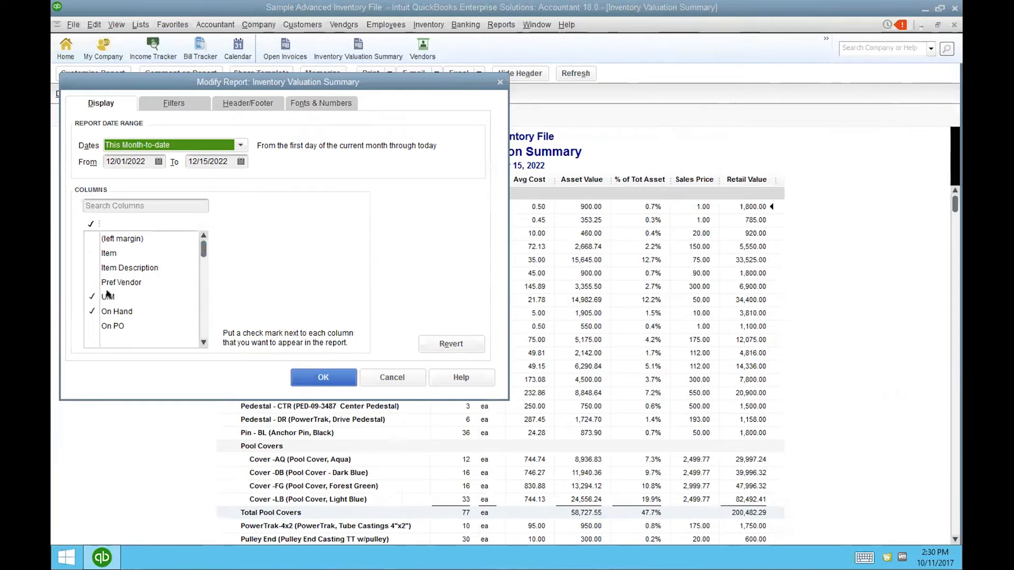
- Remove the U/M, % of Tot Asset, Sales Price and Retail Value columns from the report
left_click(91, 296)
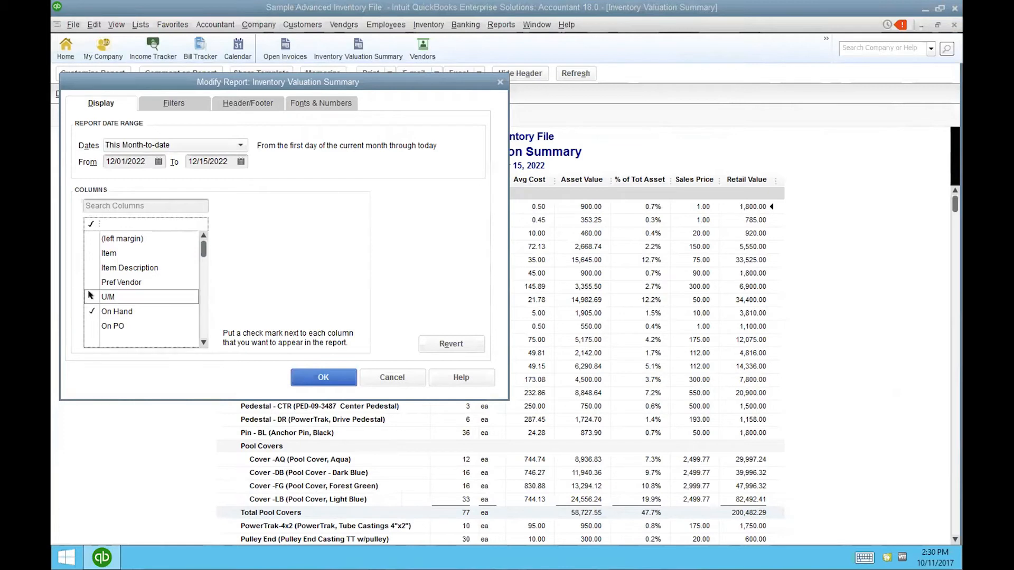
scroll(197, 335, "down", 1)
scroll(198, 335, "down", 1)
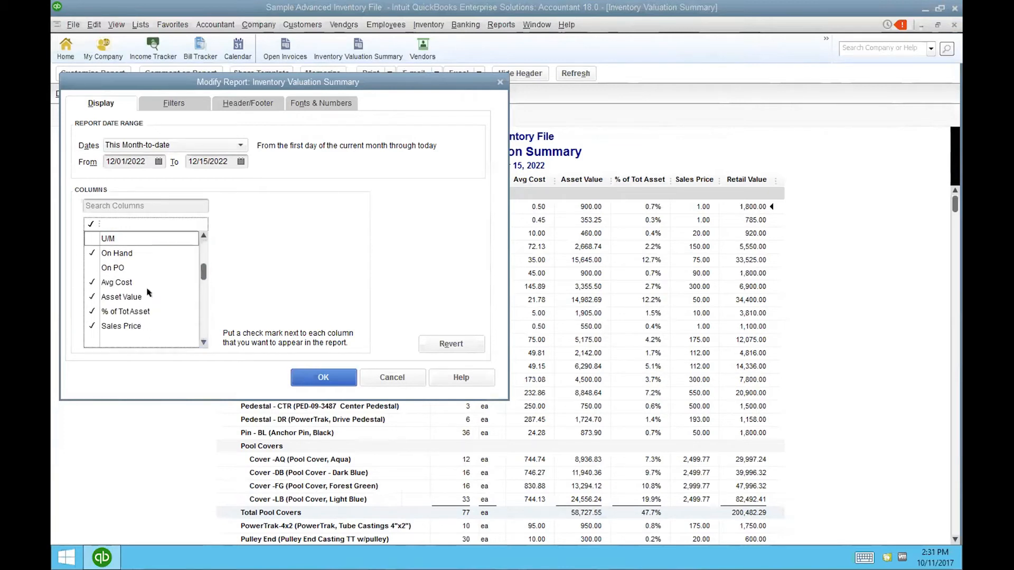
left_click(92, 311)
left_click(92, 326)
scroll(199, 338, "down", 1)
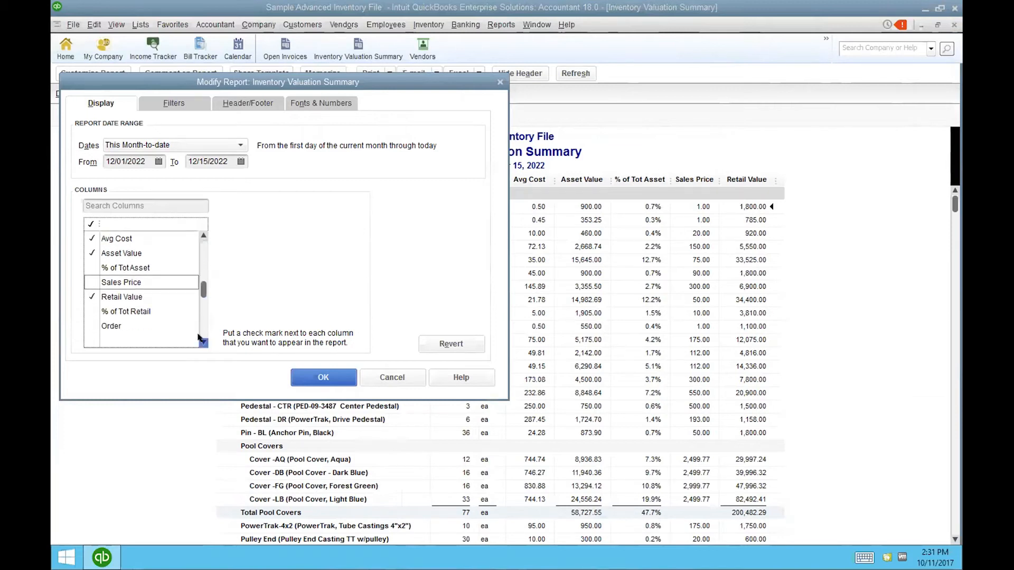
left_click(92, 297)
scroll(200, 337, "down", 7)
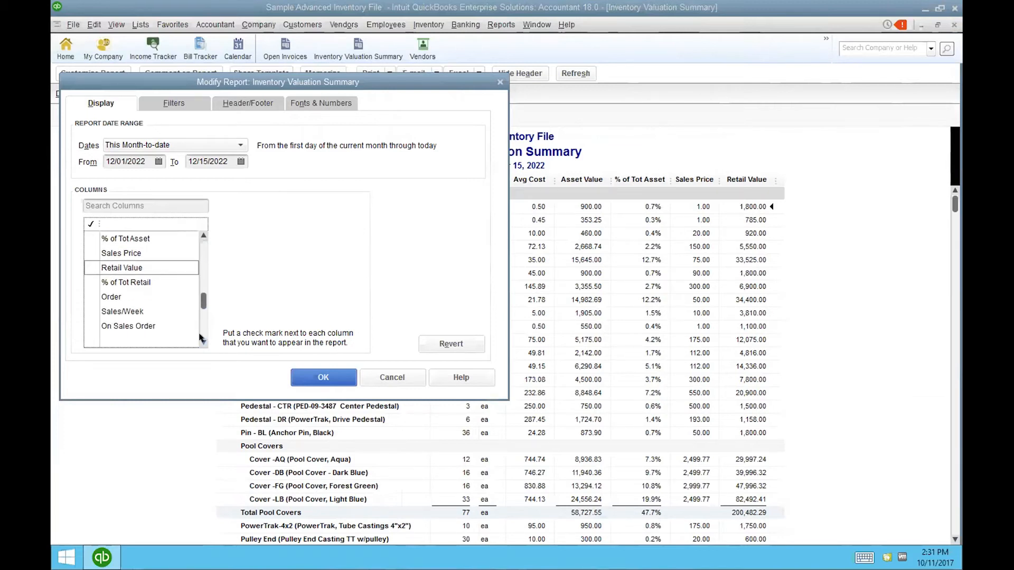
left_click(311, 377)
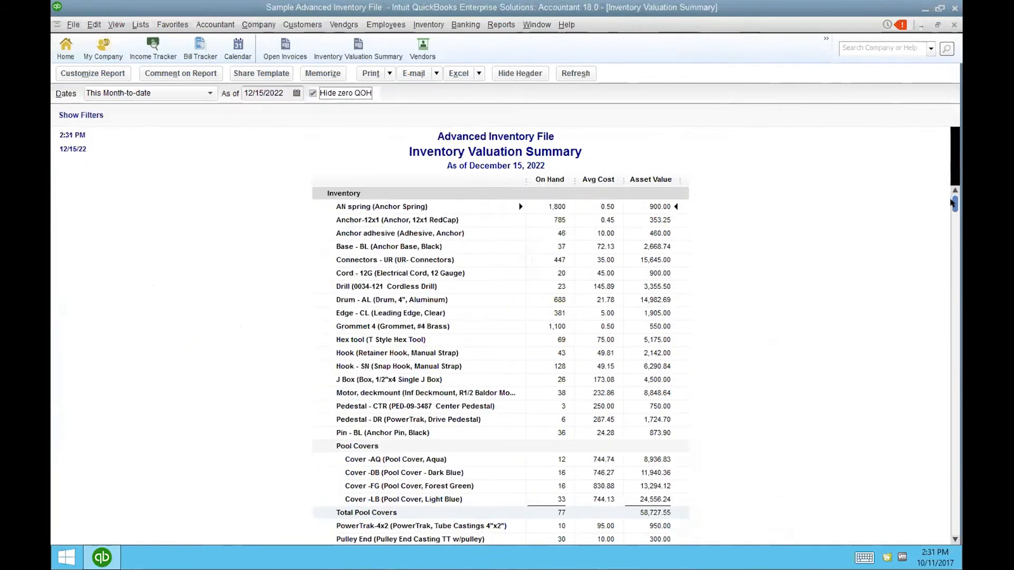
left_click_drag(954, 203, 919, 529)
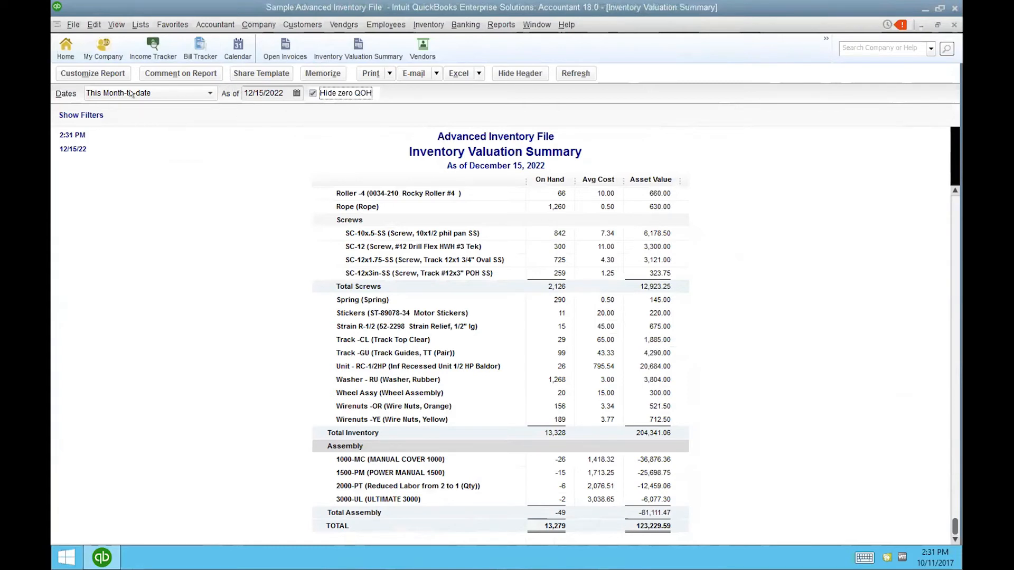
left_click(104, 22)
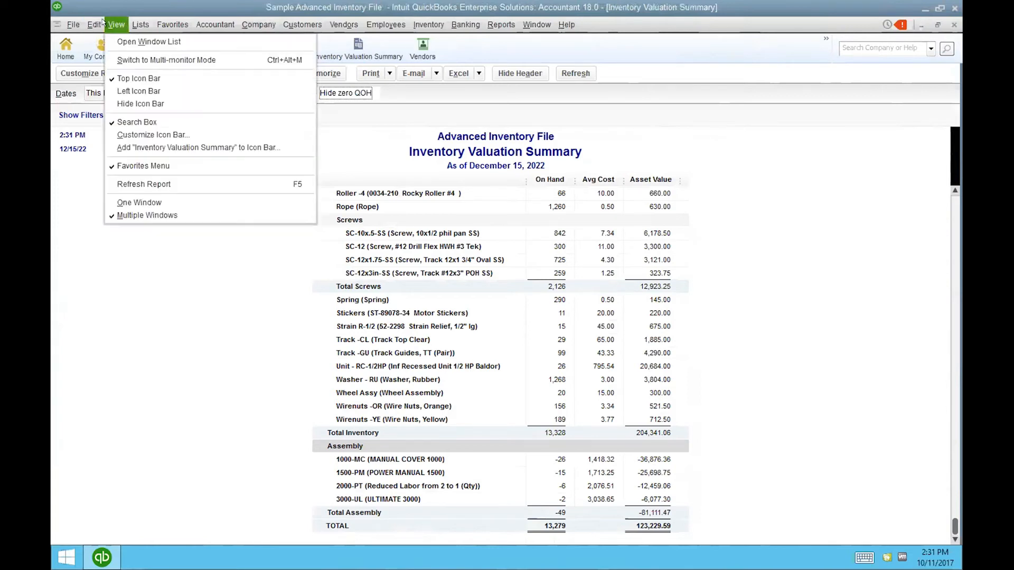
- Add the customized report to the icon bar, close all windows without memorizing, and reopen the original report
left_click(161, 146)
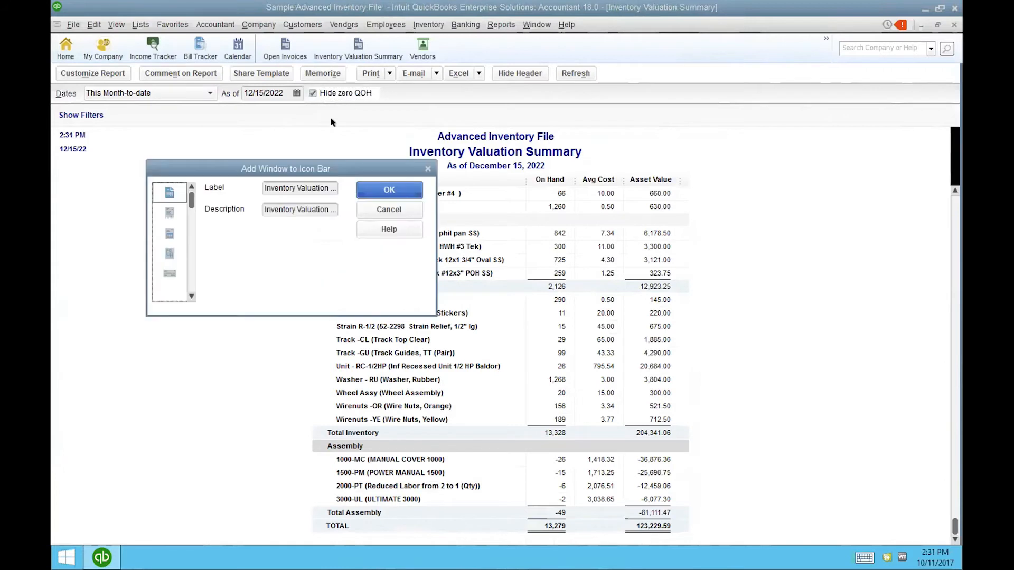
left_click(404, 192)
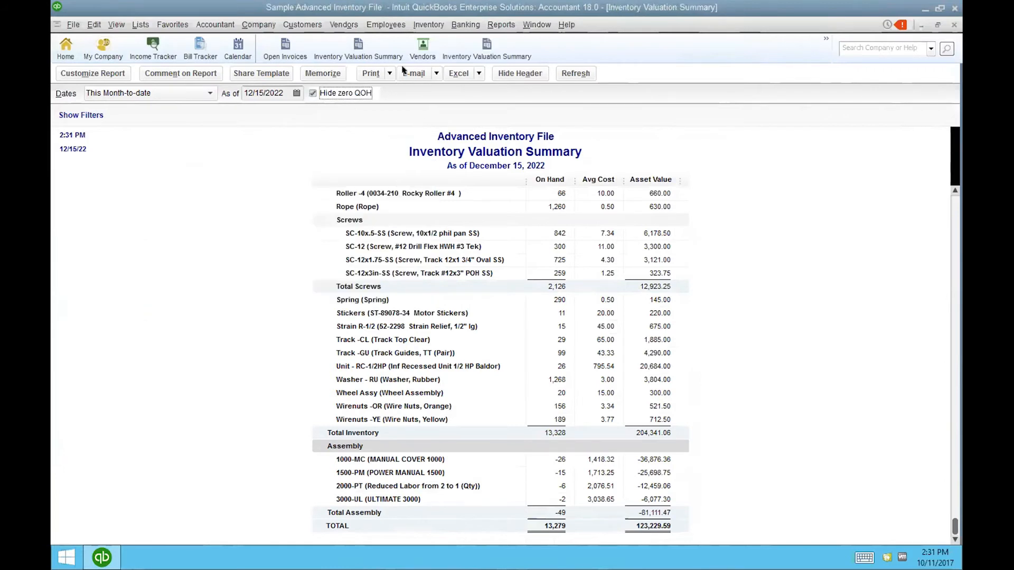
left_click(536, 23)
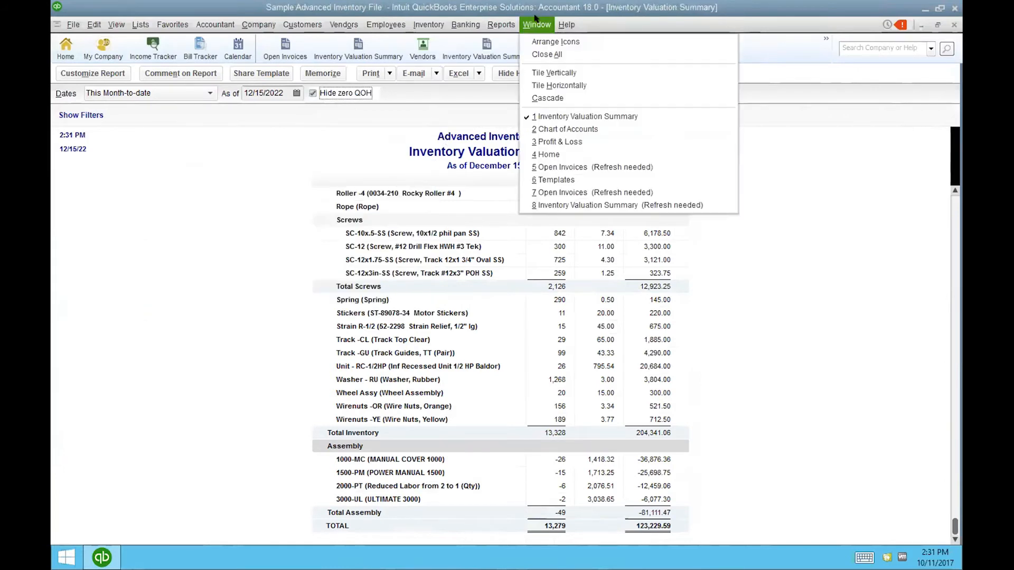
left_click(545, 54)
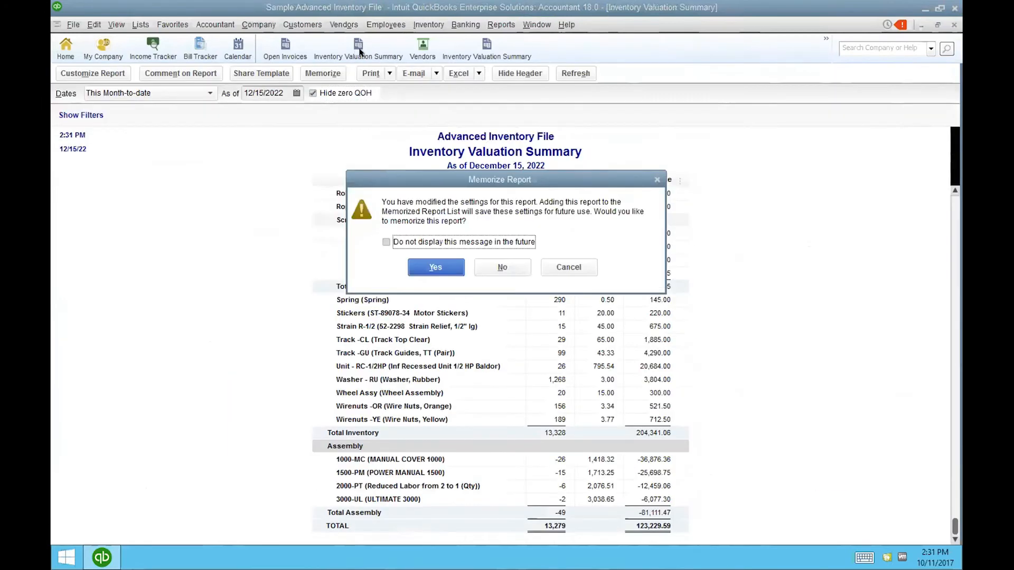
left_click(484, 264)
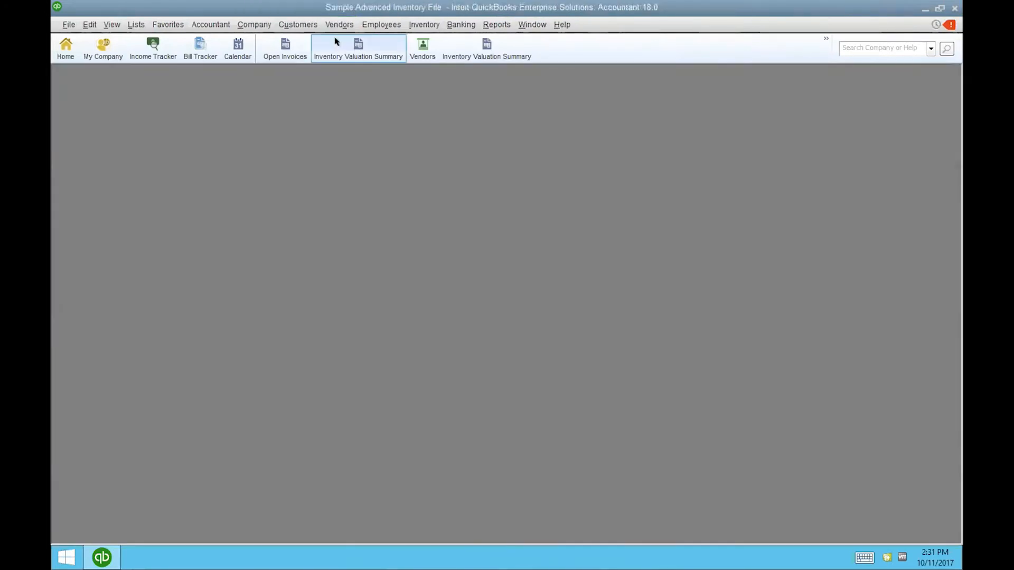
left_click(336, 41)
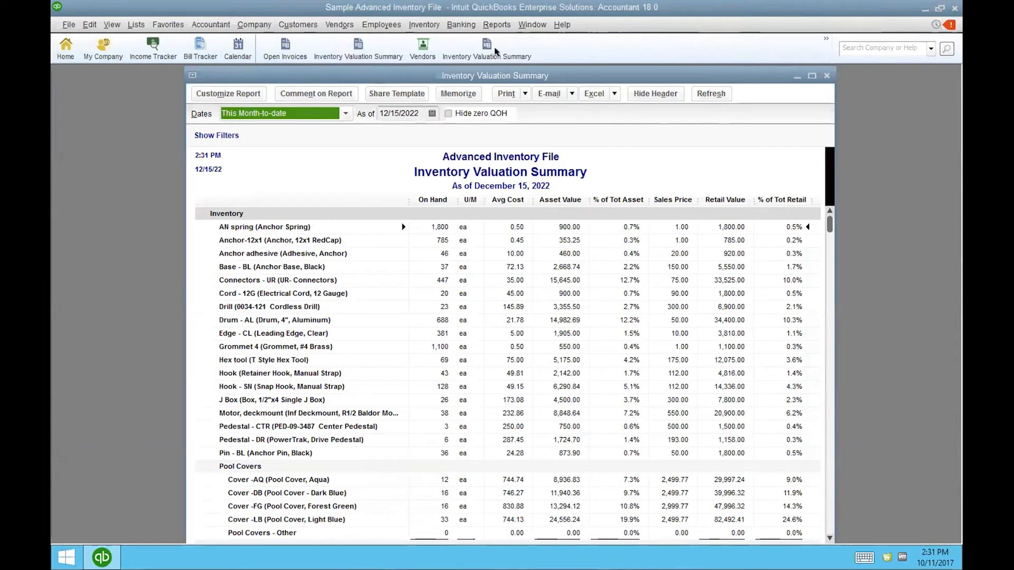
- Delete the original Inventory Valuation Summary shortcut in Customize Icon Bar and close both report windows
left_click(497, 51)
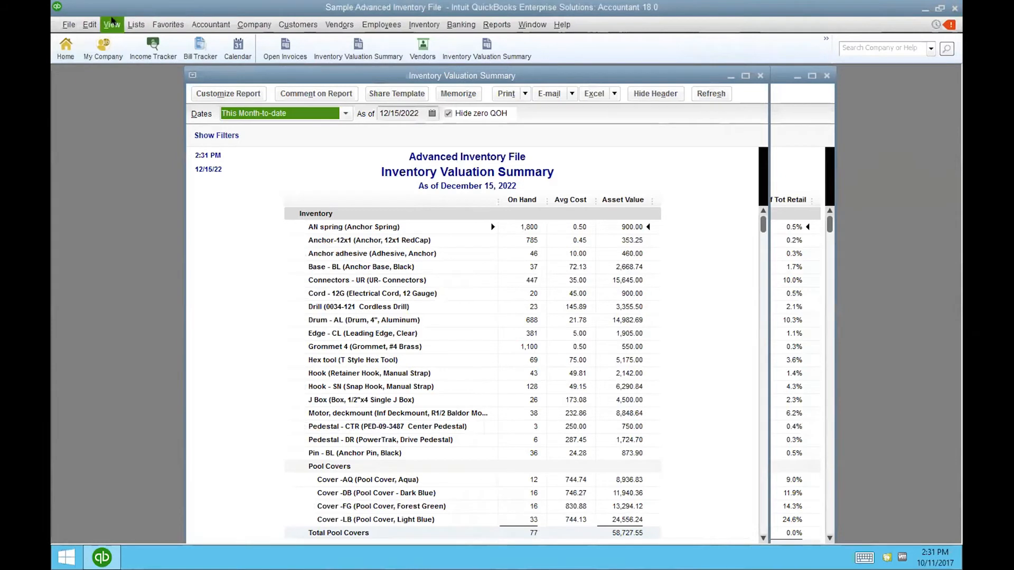
left_click(112, 24)
left_click(172, 134)
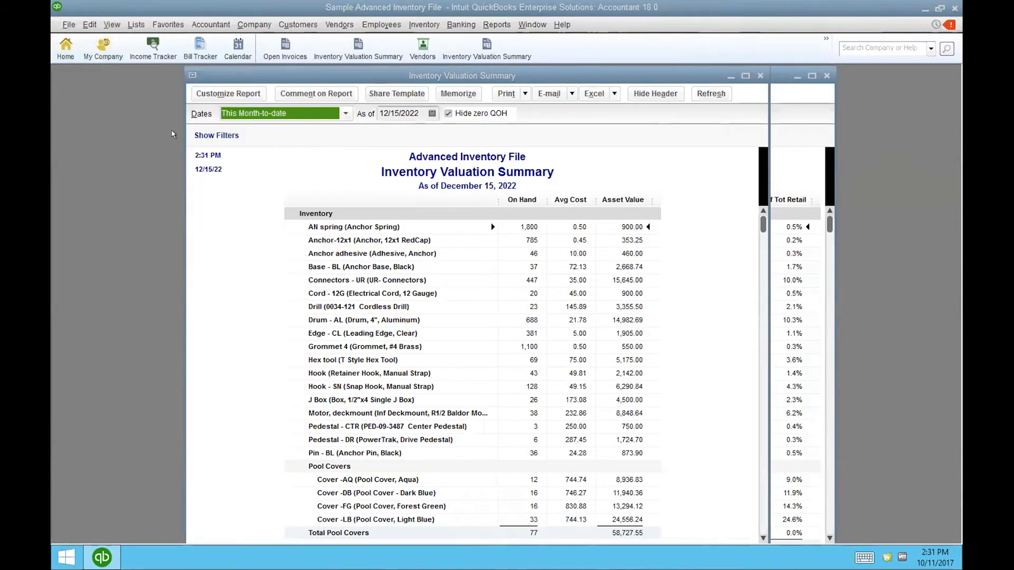
left_click(465, 195)
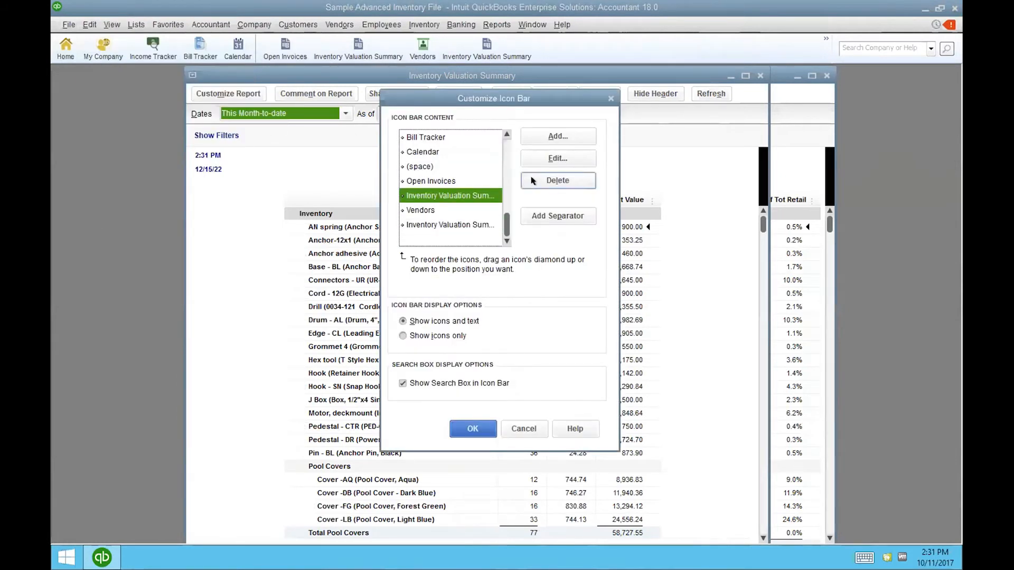
left_click(558, 181)
left_click(473, 428)
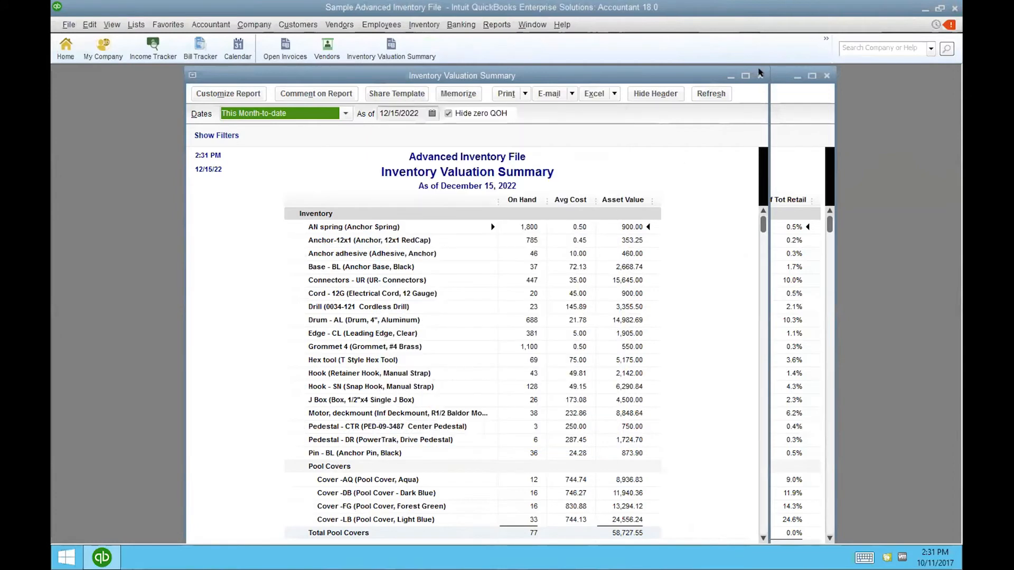
left_click(760, 74)
left_click(825, 75)
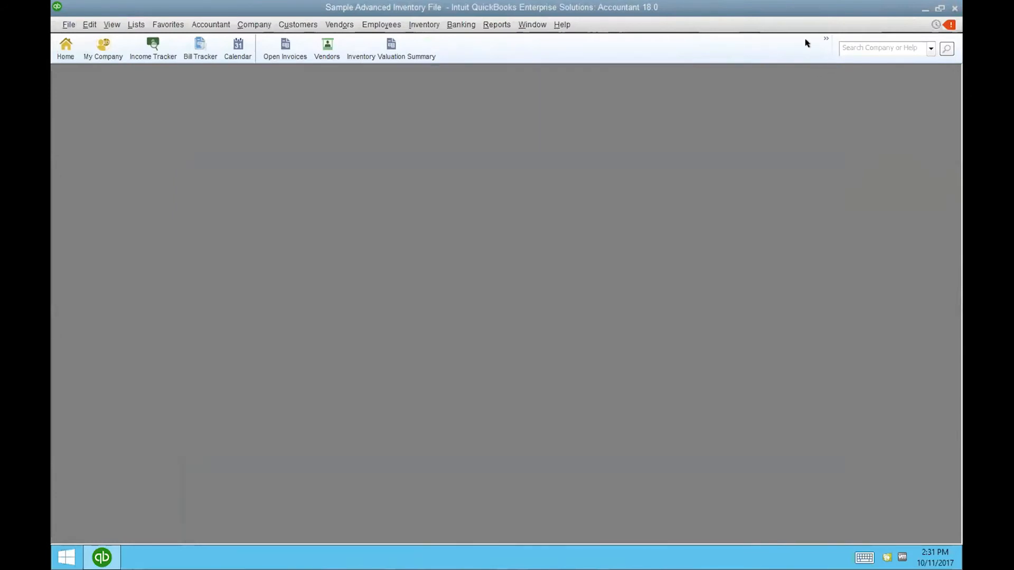
left_click(363, 51)
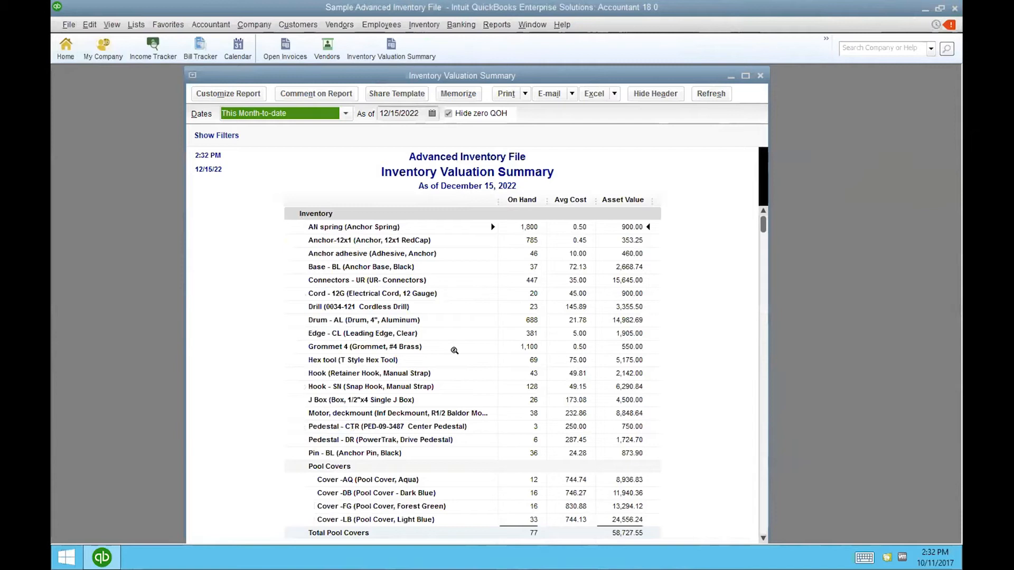
left_click(760, 76)
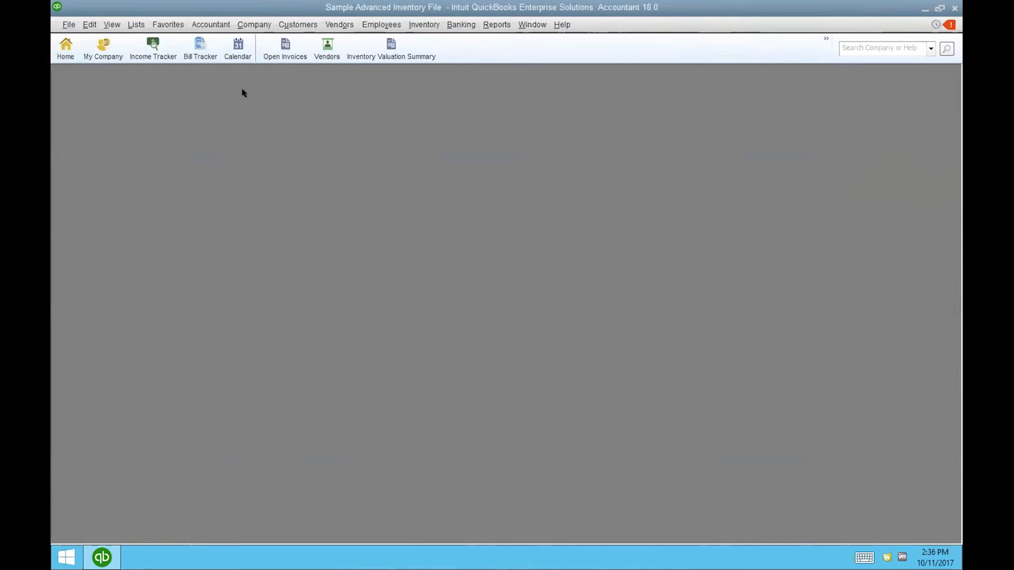
- Open Advanced Inventory Settings from the Items & Inventory company preferences under Edit > Preferences
left_click(86, 24)
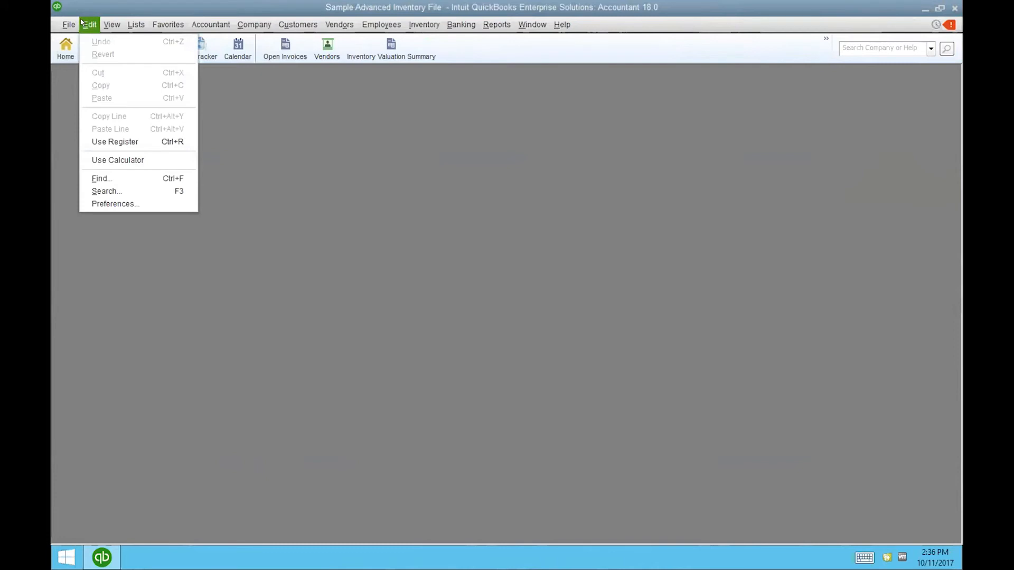
left_click(128, 203)
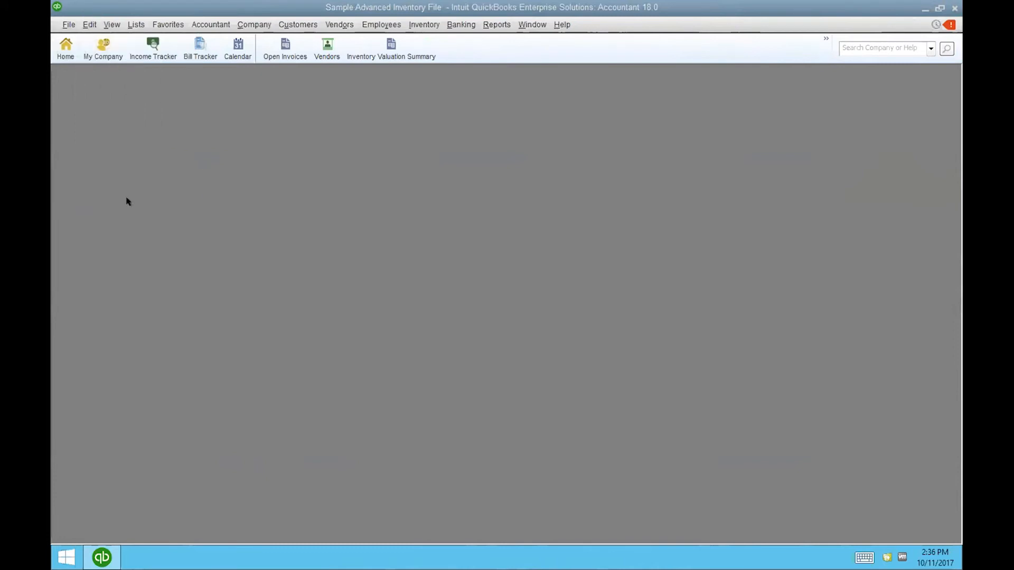
left_click(254, 186)
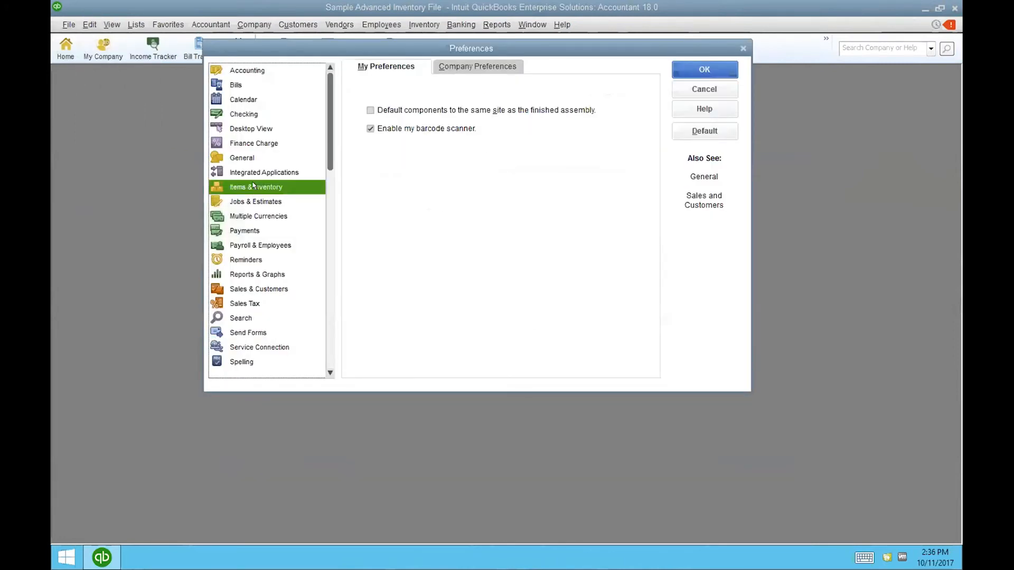
left_click(475, 64)
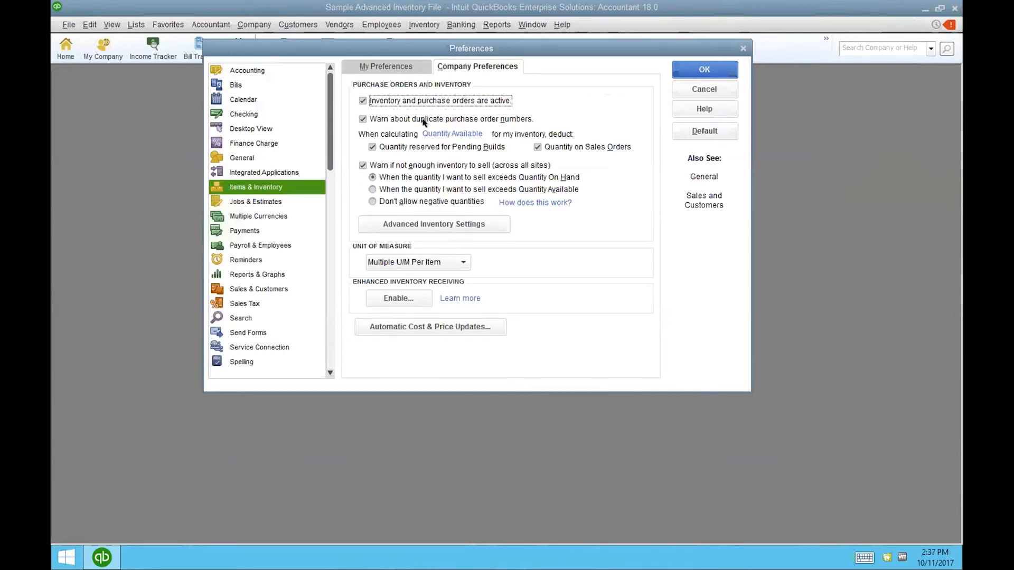
left_click(432, 223)
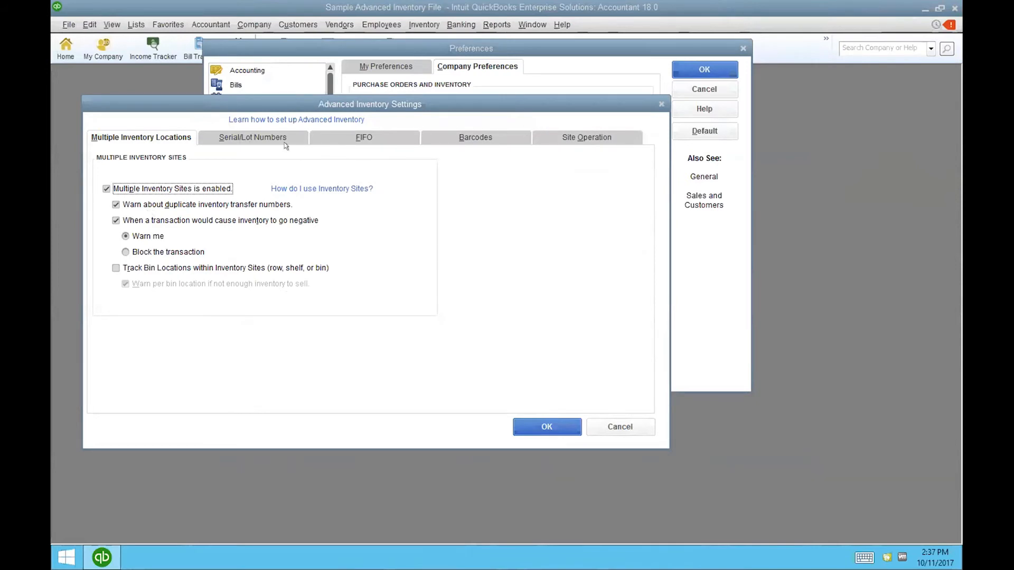
- Review the Serial/Lot Numbers, FIFO, Barcodes and Site Operation advanced inventory settings
left_click(271, 133)
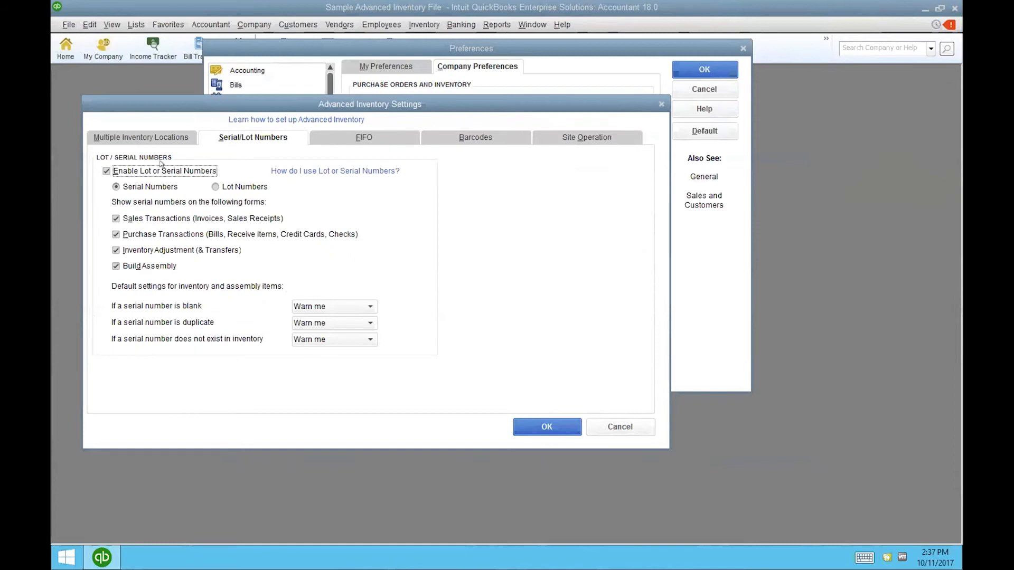
left_click(372, 138)
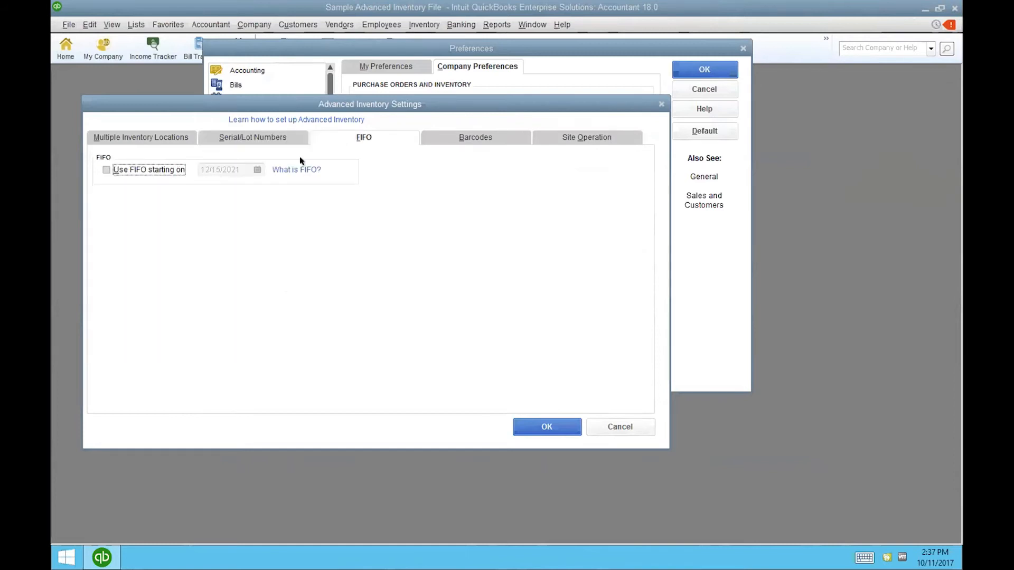
left_click(463, 135)
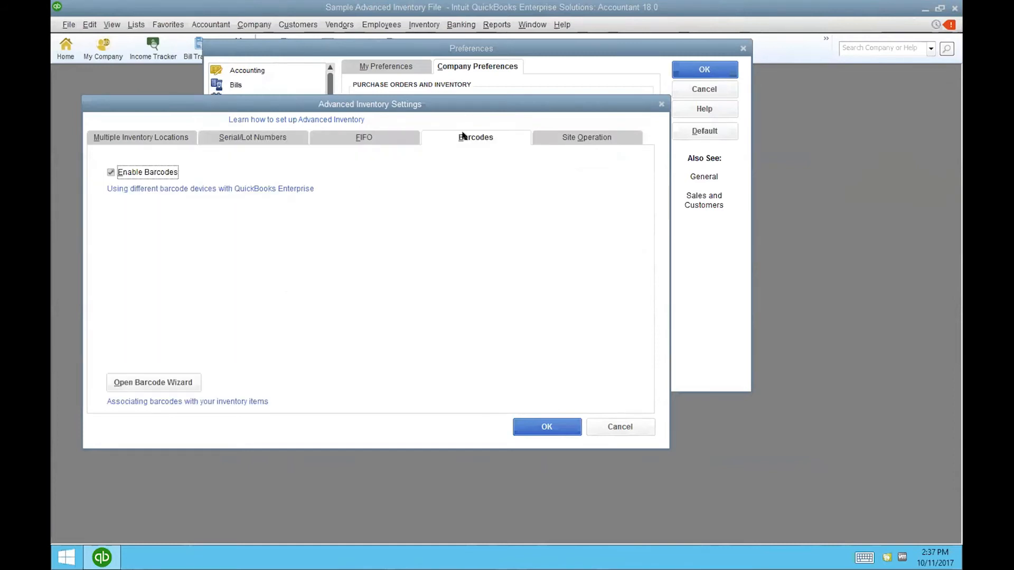
left_click(606, 135)
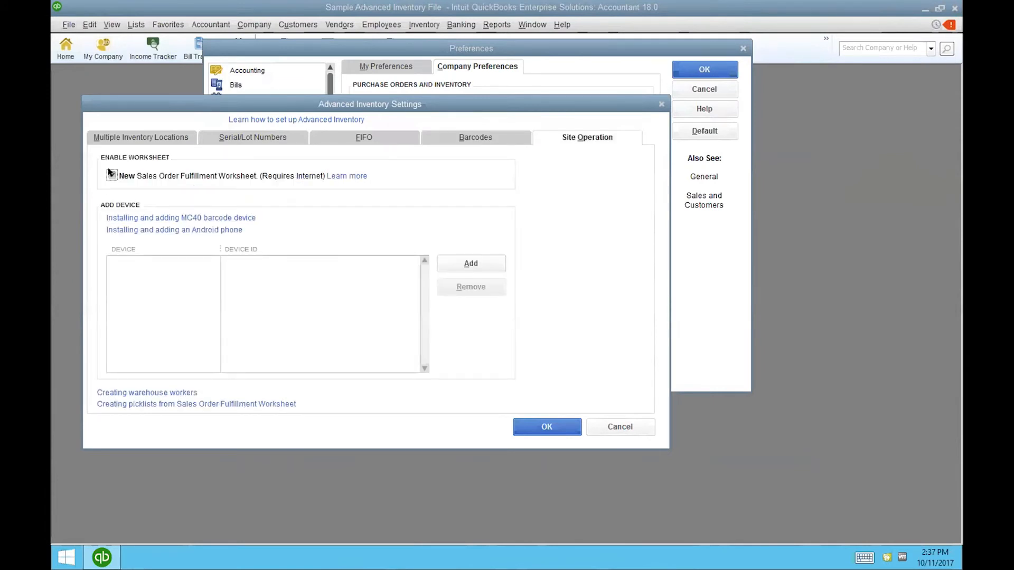
- Try adding a barcode scanning device, dismiss the sample-file warning, and close both dialogs unchanged
left_click(463, 262)
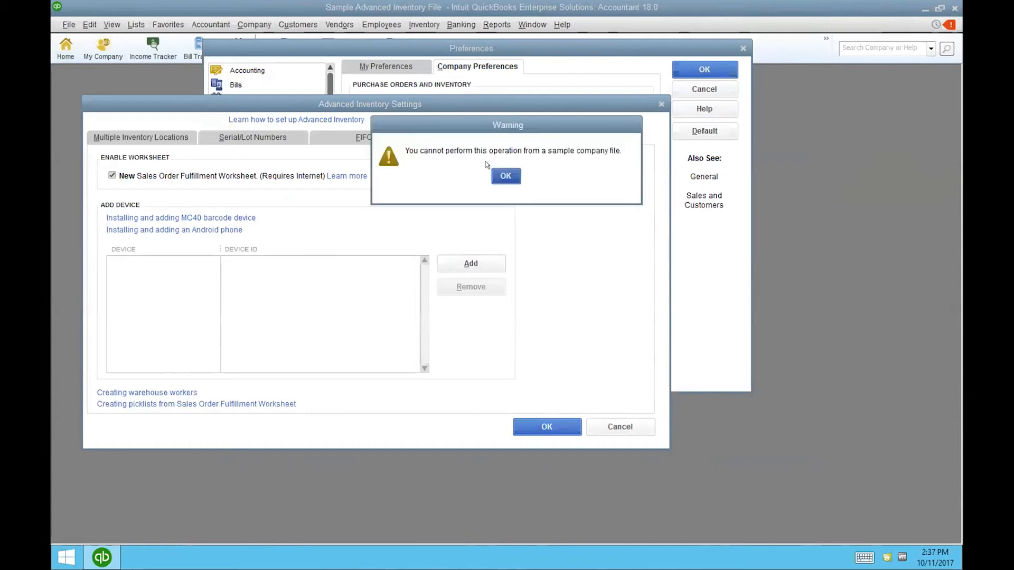
left_click(505, 176)
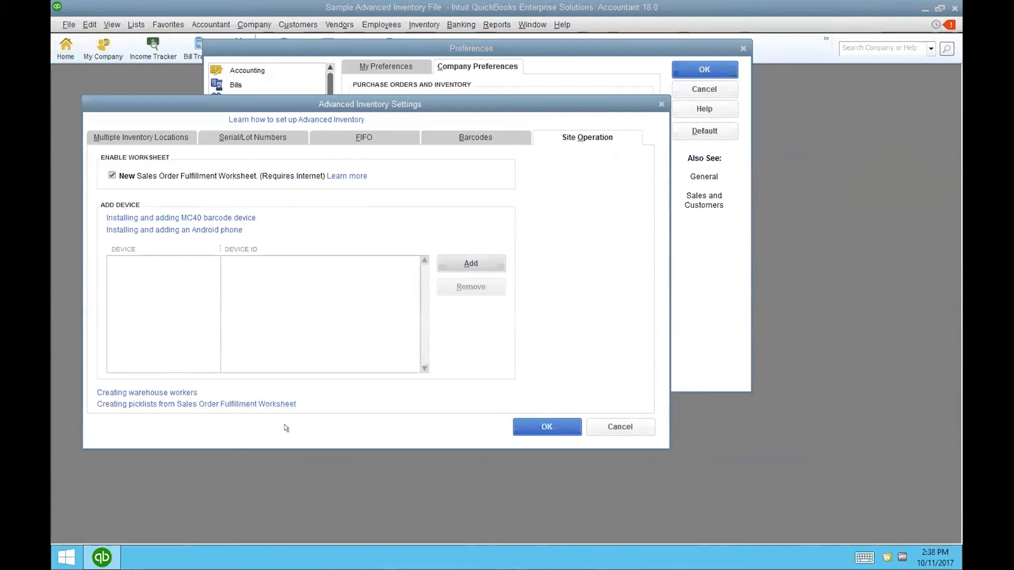
left_click(536, 427)
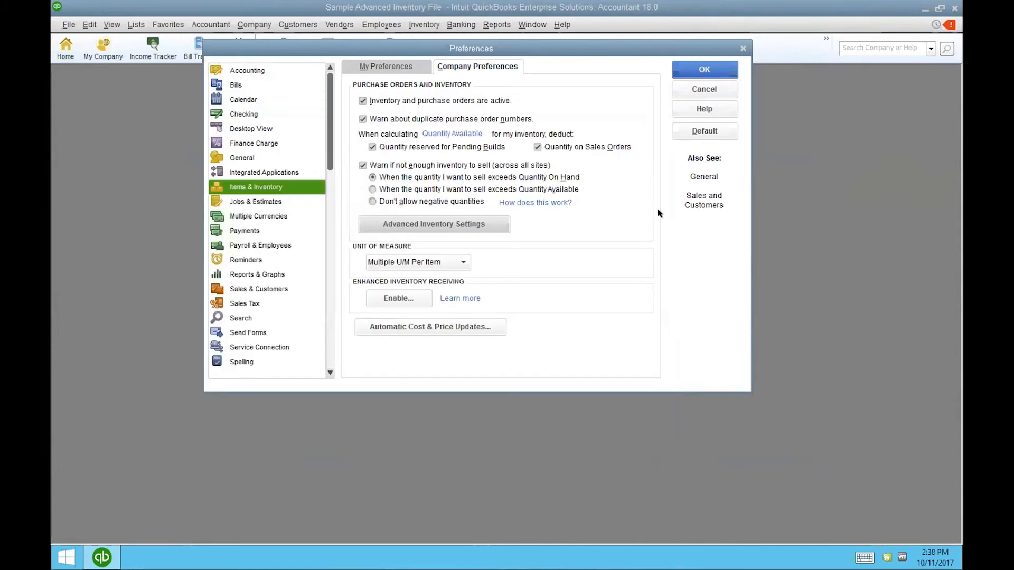
left_click(707, 69)
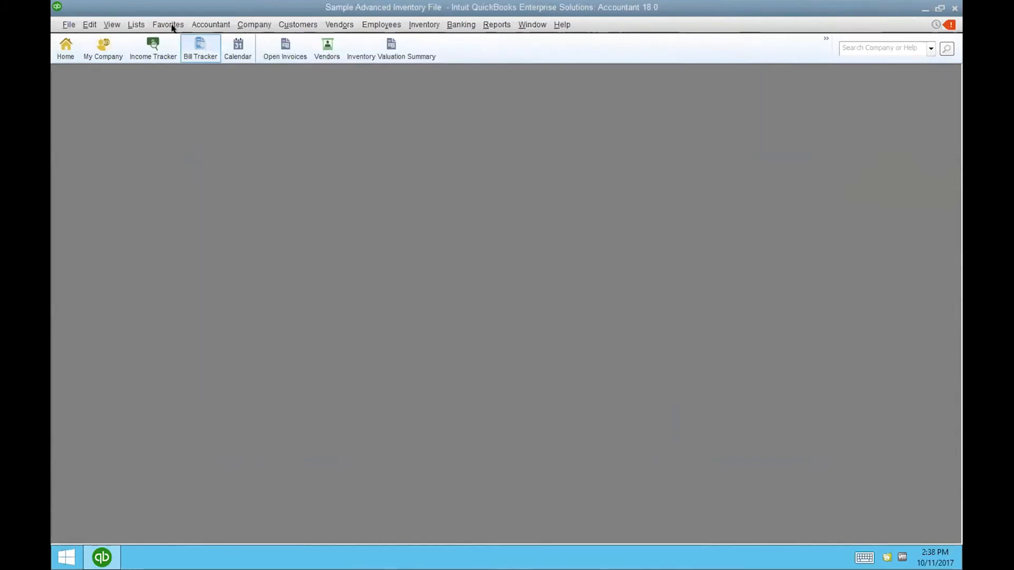
- In the Vendor Center, check that the warehouse vendor's type is Warehouse User
left_click(329, 25)
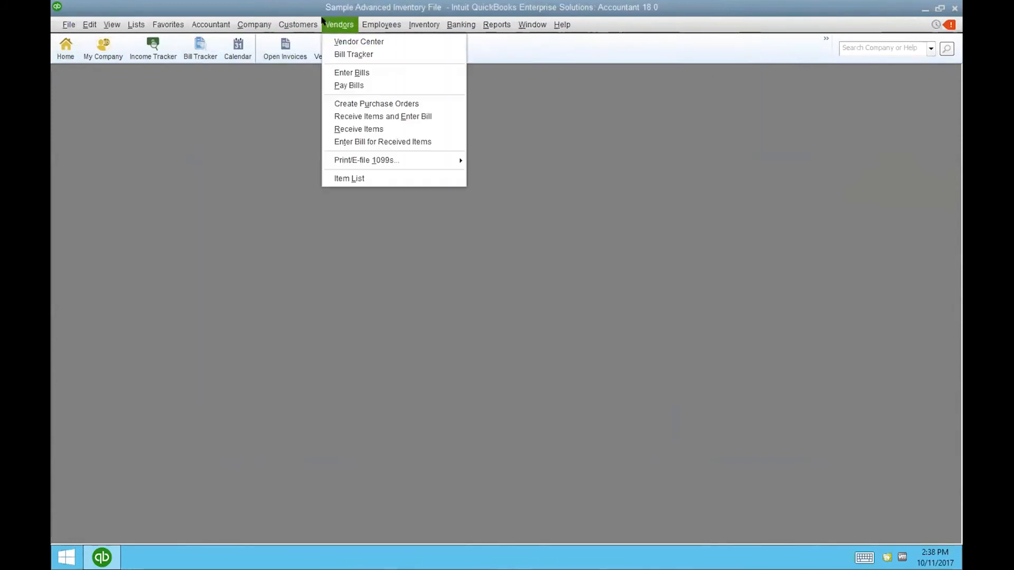
left_click(333, 41)
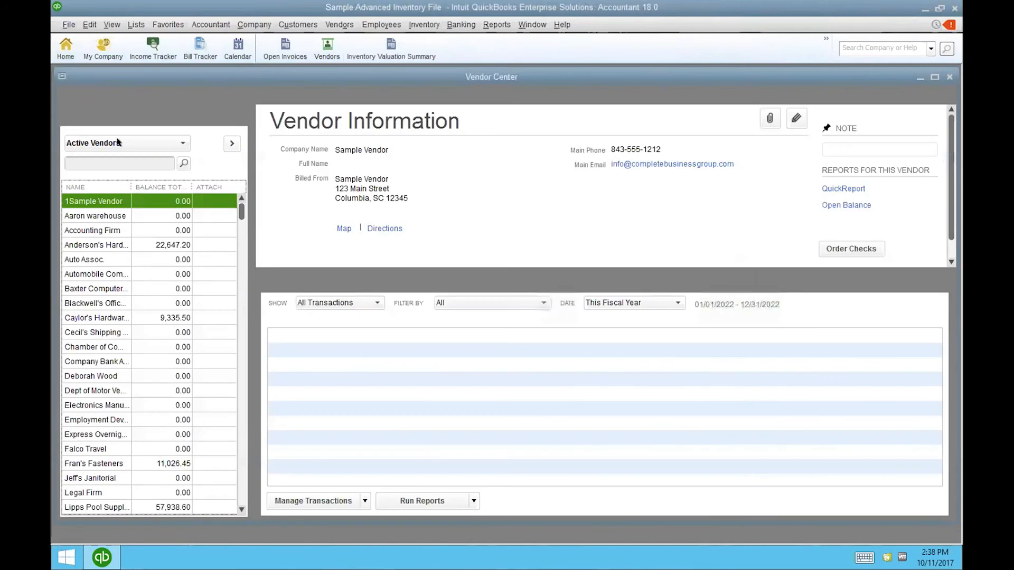
left_click(88, 214)
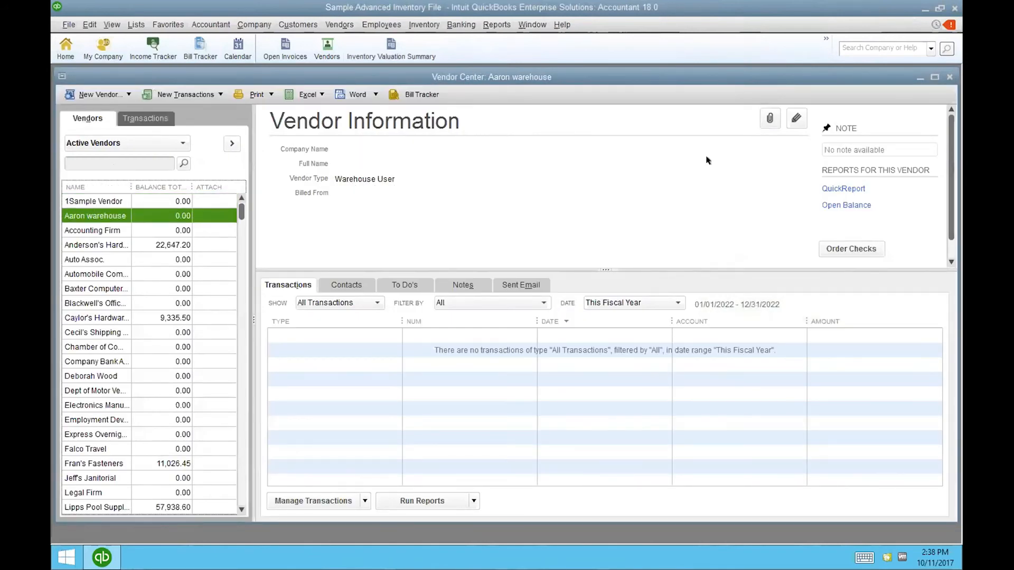
left_click(796, 119)
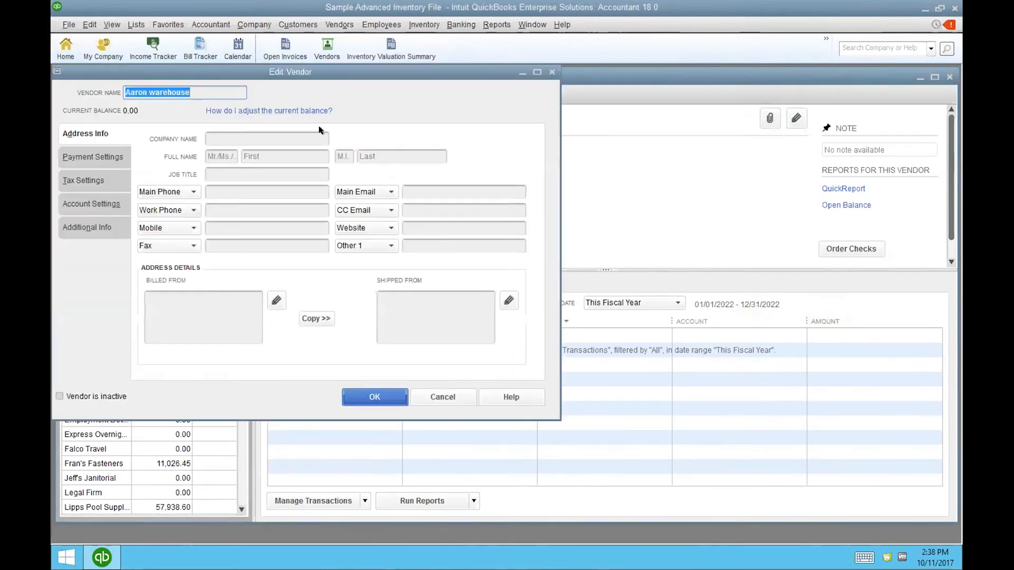
left_click(77, 227)
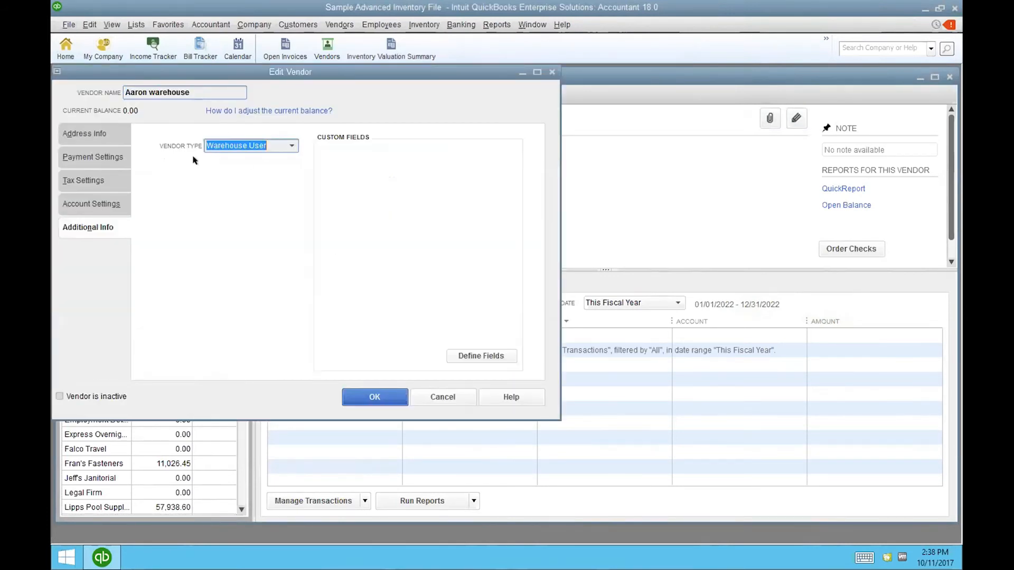
left_click(365, 397)
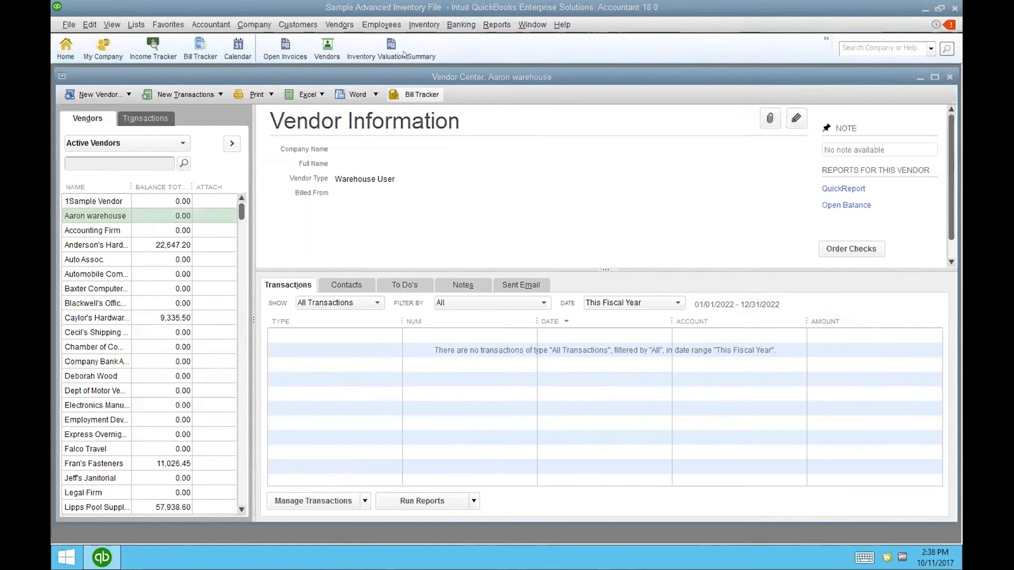
left_click(282, 22)
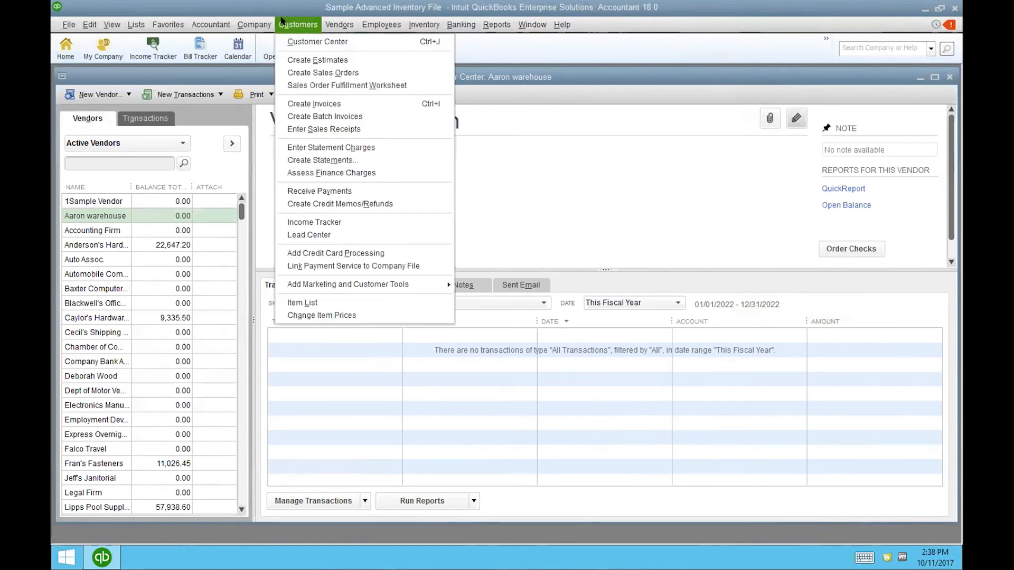
- Open the Sales Order Fulfillment Worksheet and begin picking items for order 8801
left_click(330, 84)
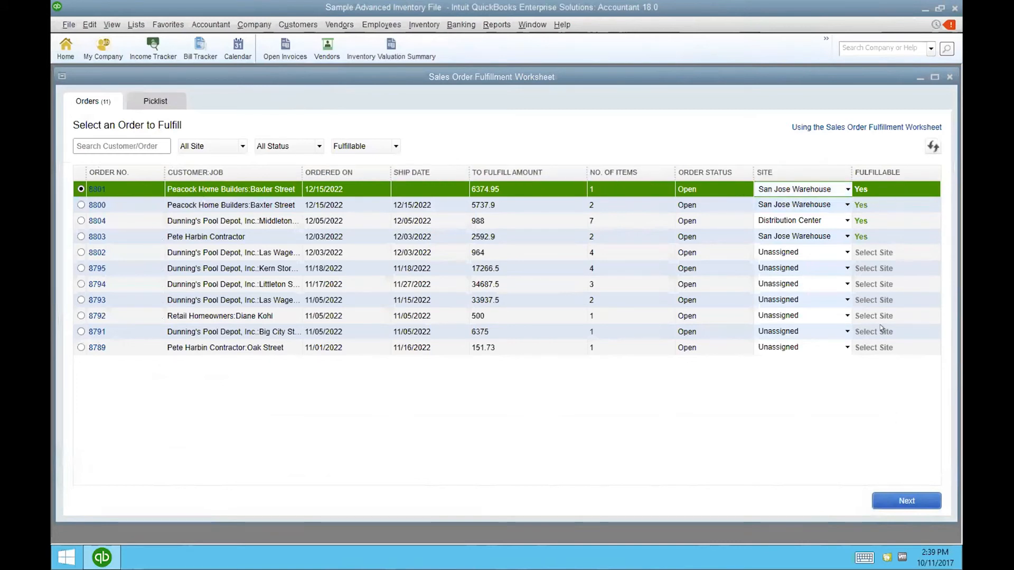
left_click(902, 500)
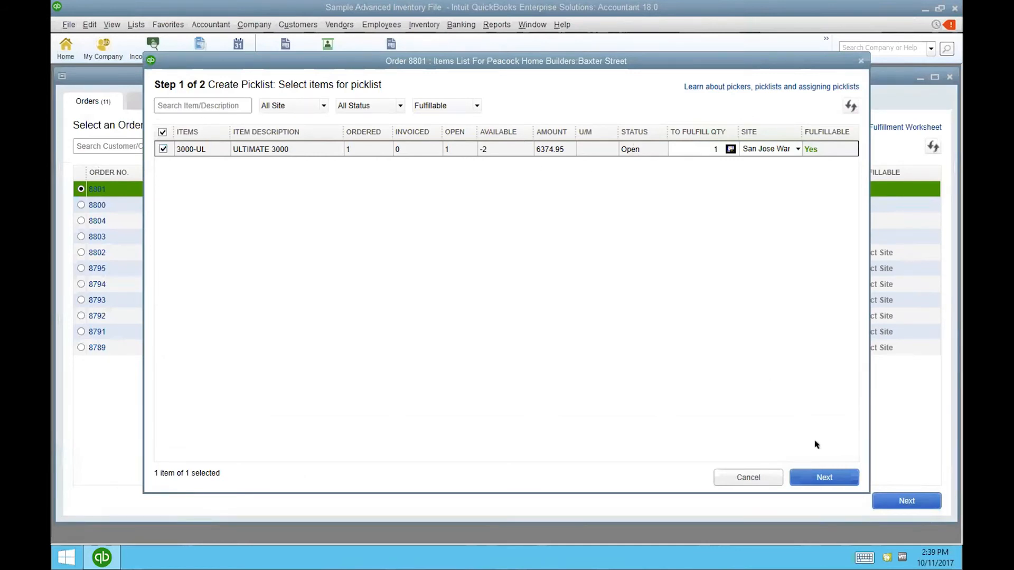
- Continue to step 2 and choose Create & Print for the San Jose Warehouse picklist Order No: 8801_P4
left_click(824, 476)
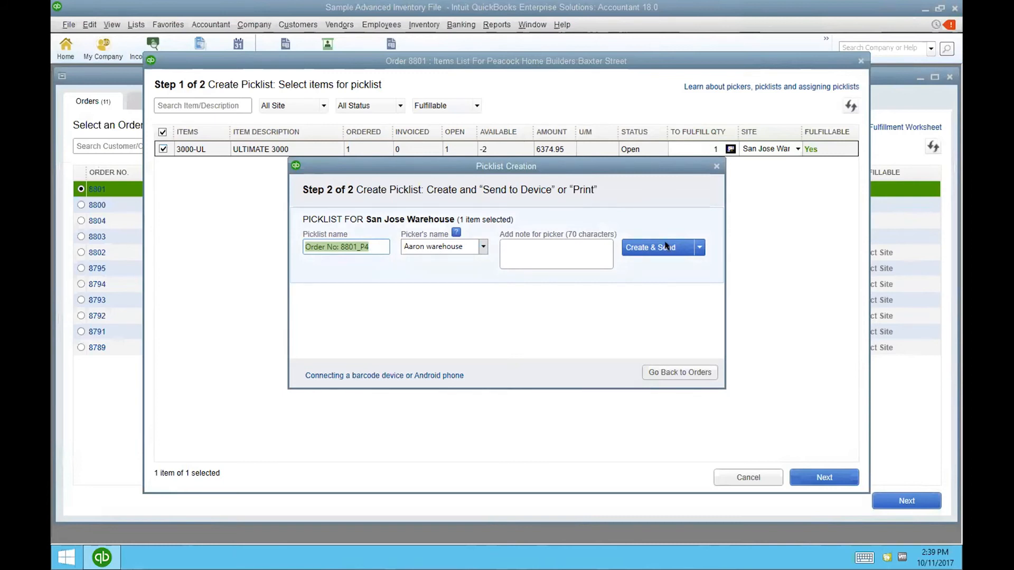
left_click(697, 247)
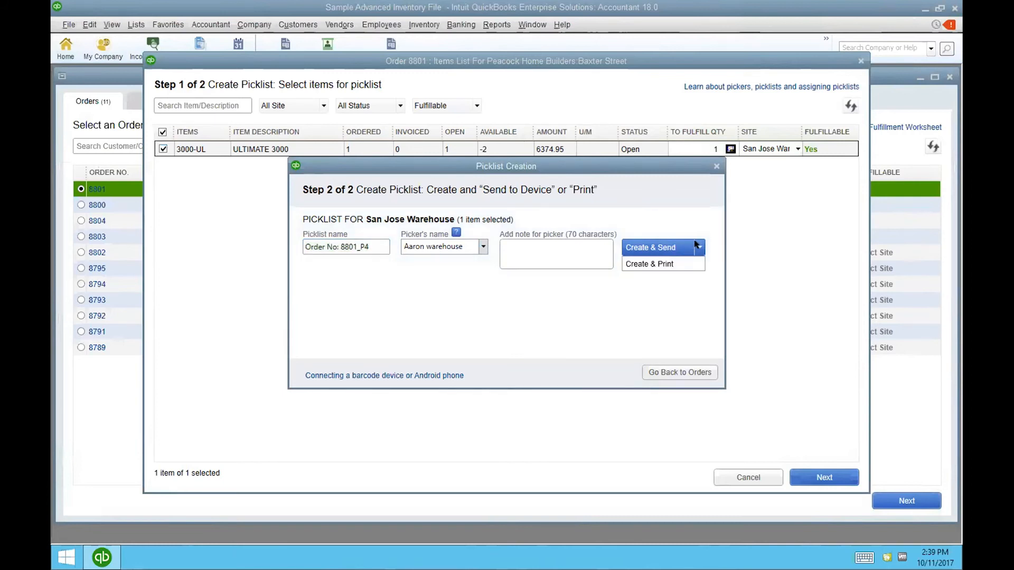
left_click(661, 264)
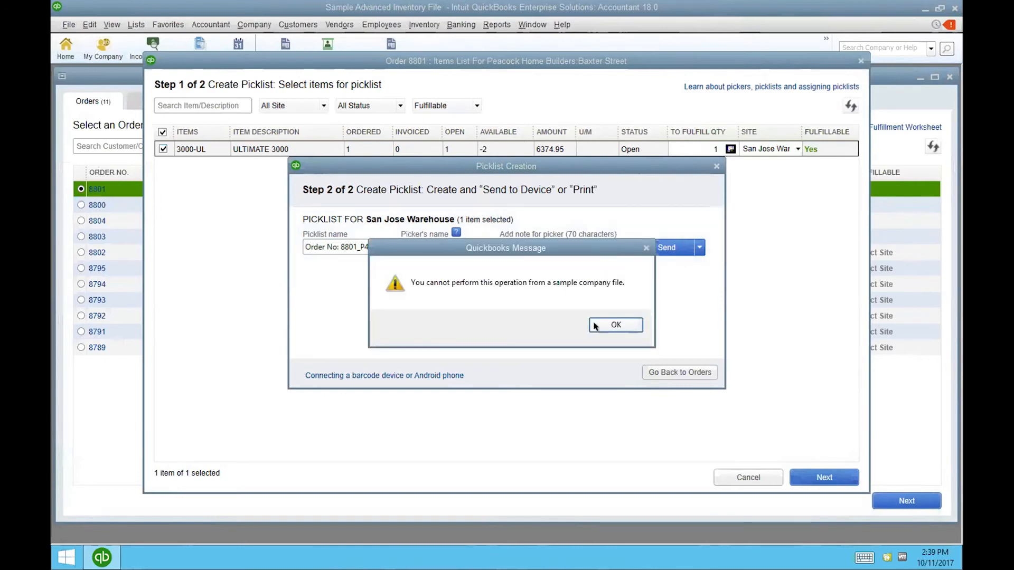
left_click(615, 325)
left_click(515, 244)
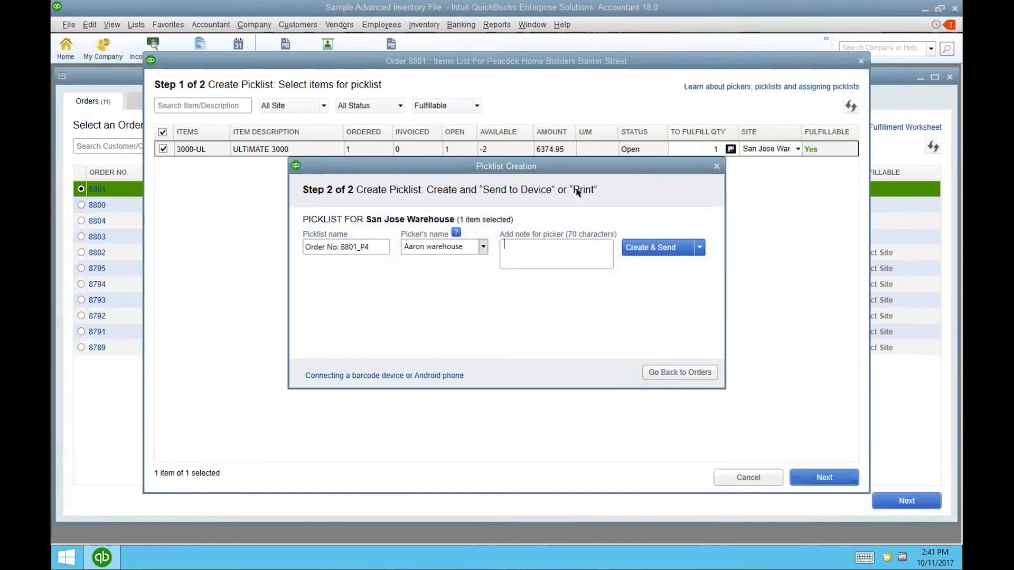
- Close the step 2 Picklist Creation window to return to order 8801 item selection
left_click(715, 164)
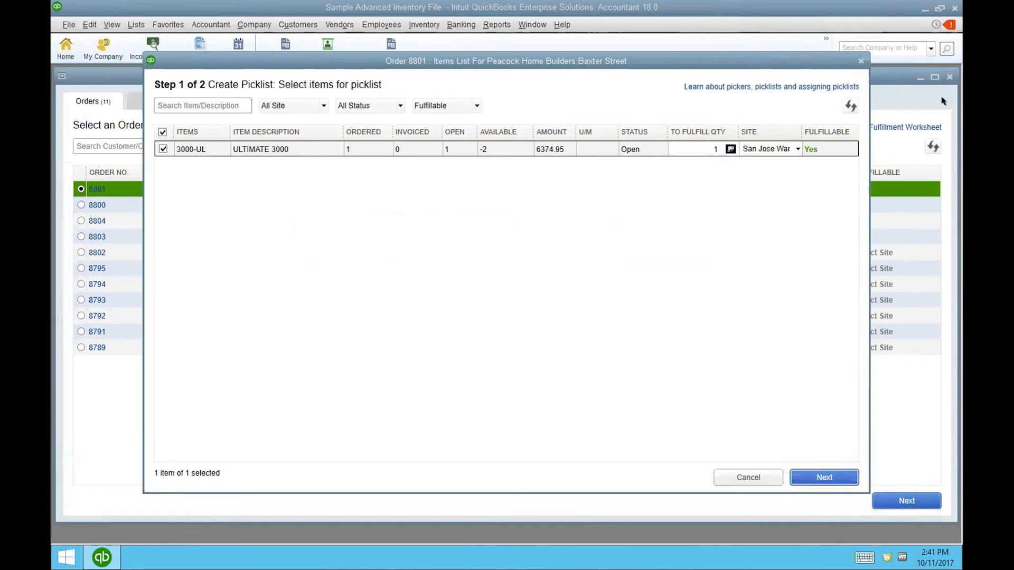
- Close the order 8801 Items List and the Sales Order Fulfillment Worksheet
left_click(858, 60)
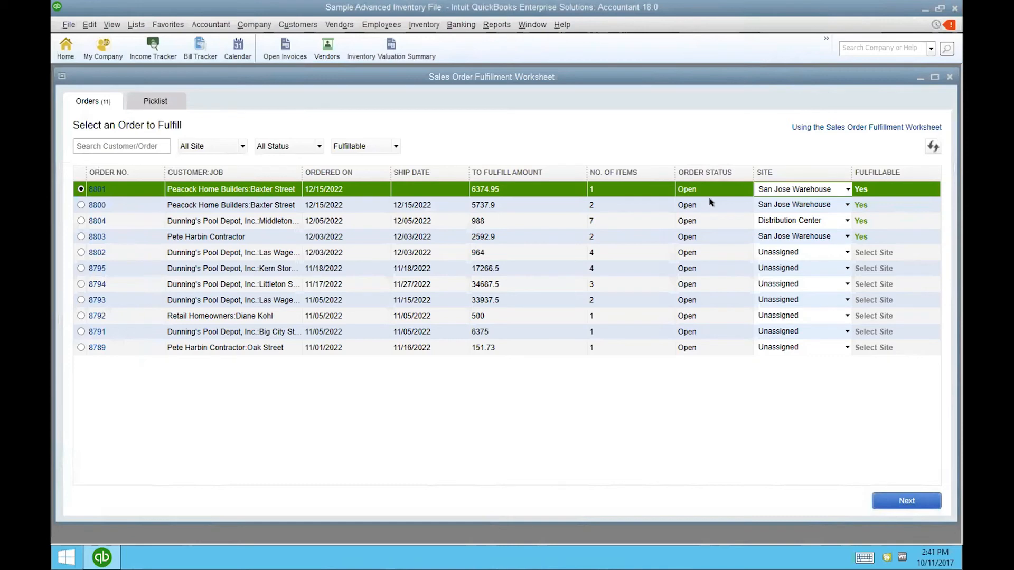
left_click(949, 76)
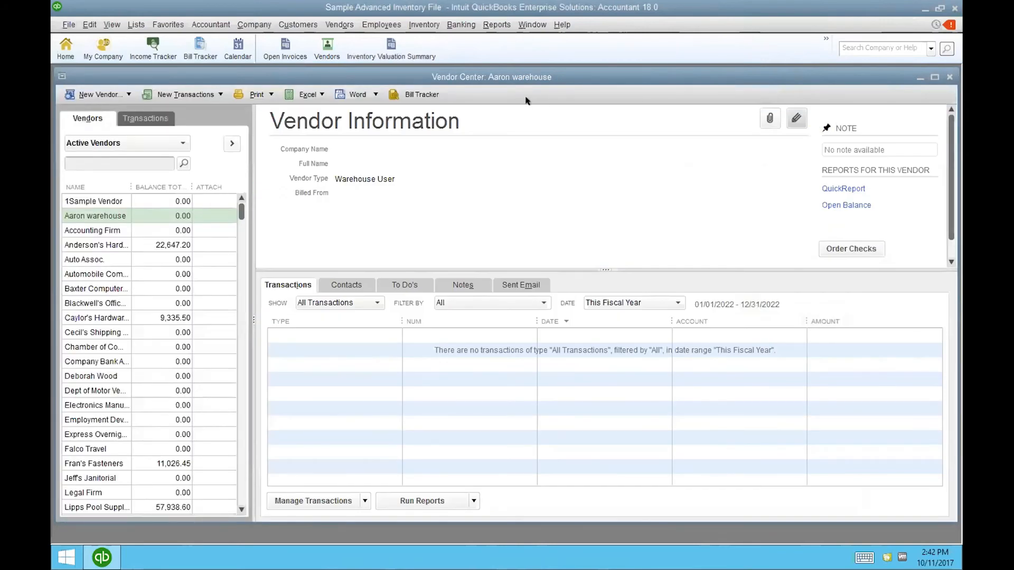